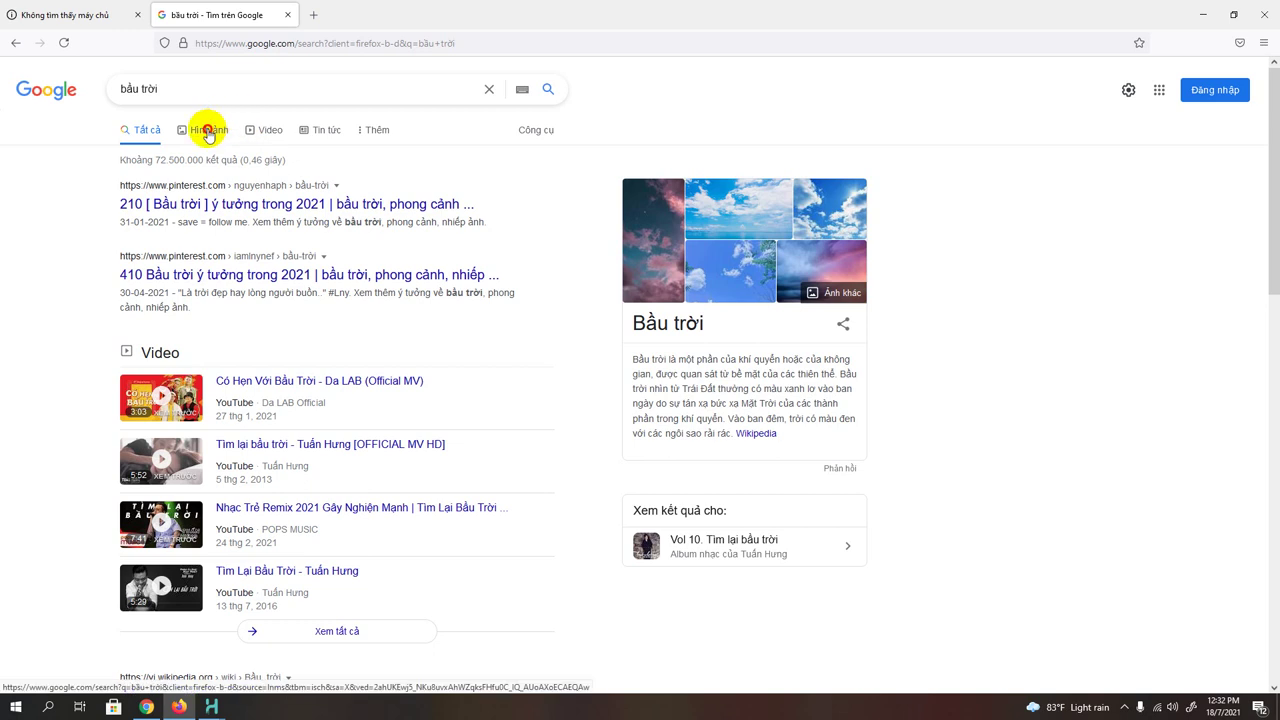
Step: Show image results for "bầu trời", browse them, and limit the results to the large size (Lớn)
left_click(206, 129)
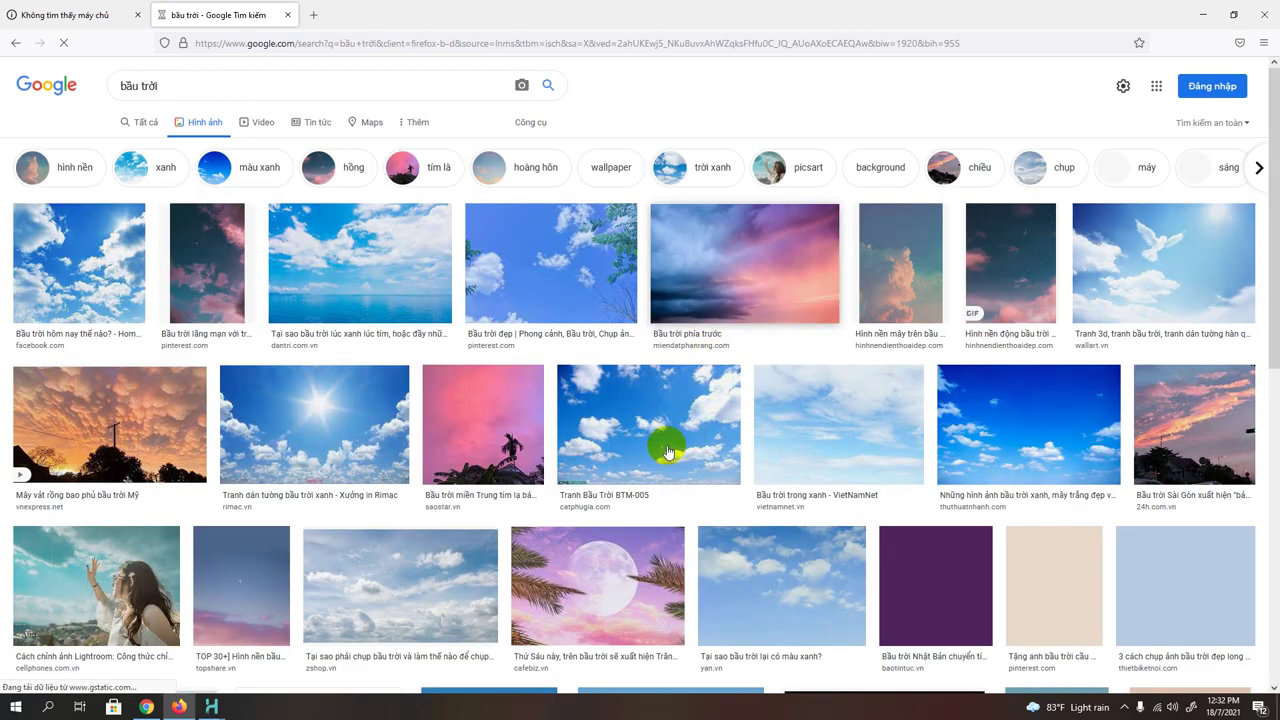
scroll(668, 438, "down", 2)
scroll(675, 440, "down", 3)
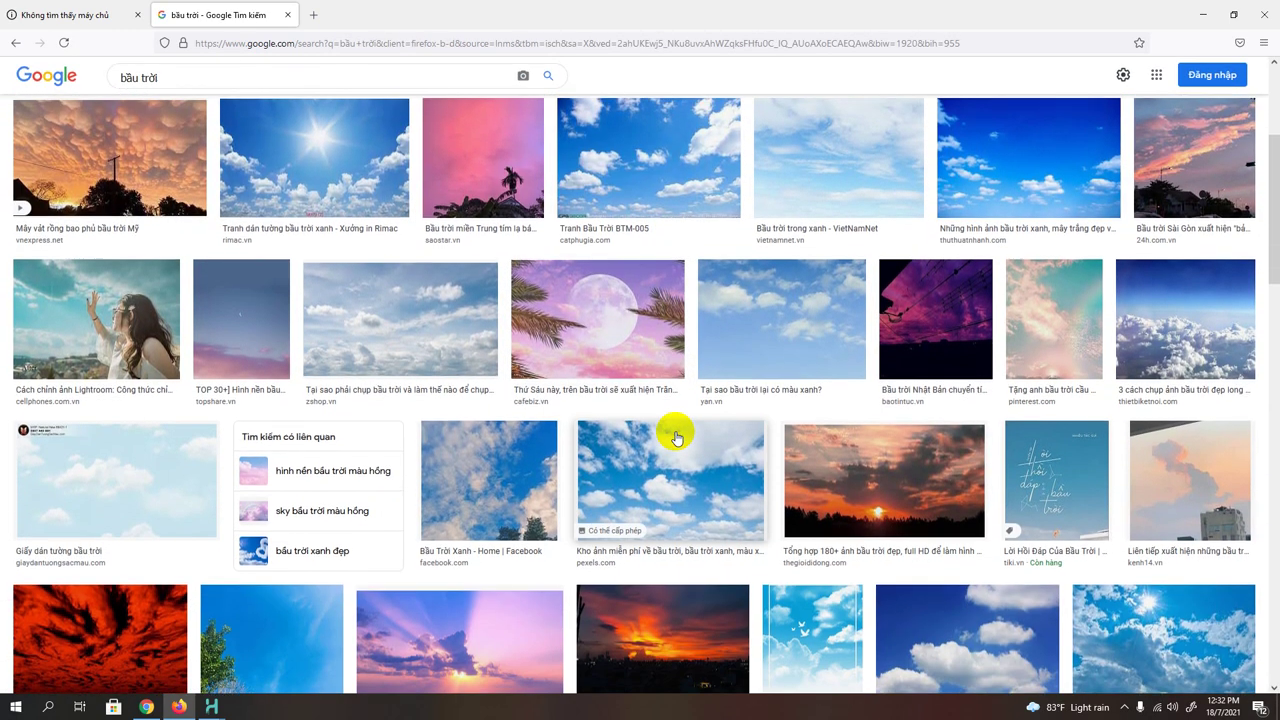
scroll(679, 434, "up", 3)
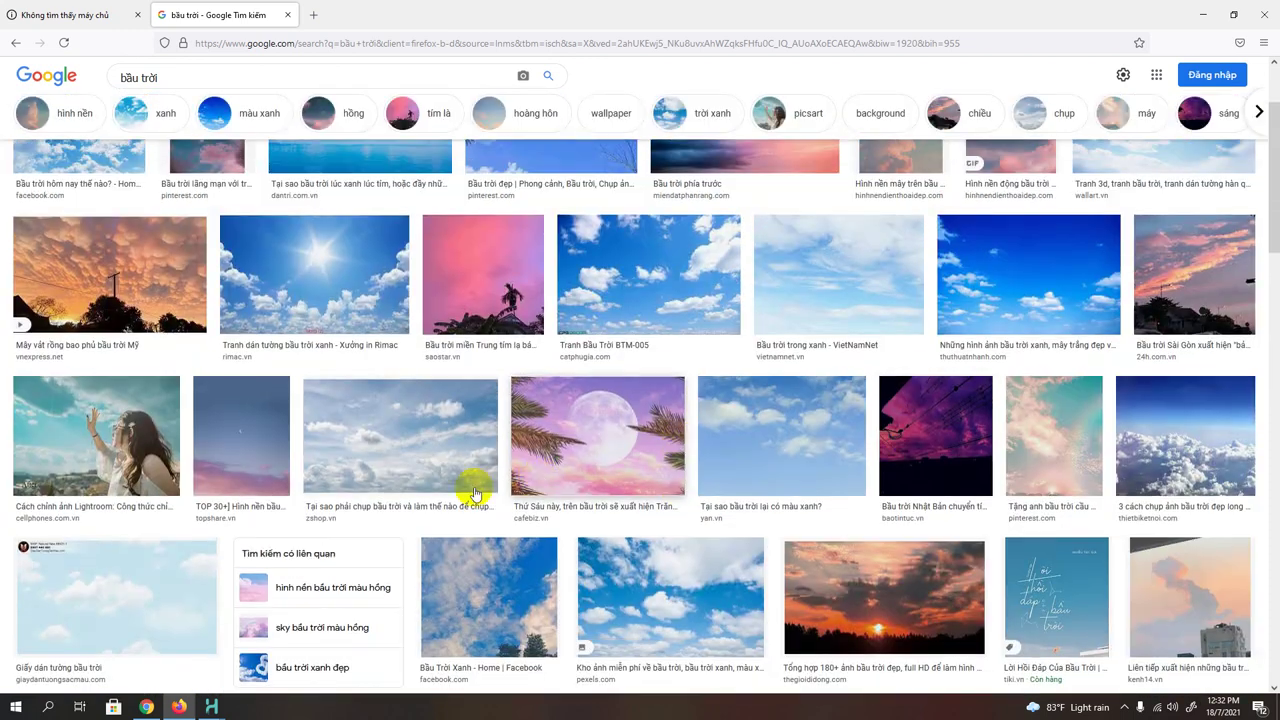
scroll(558, 452, "down", 6)
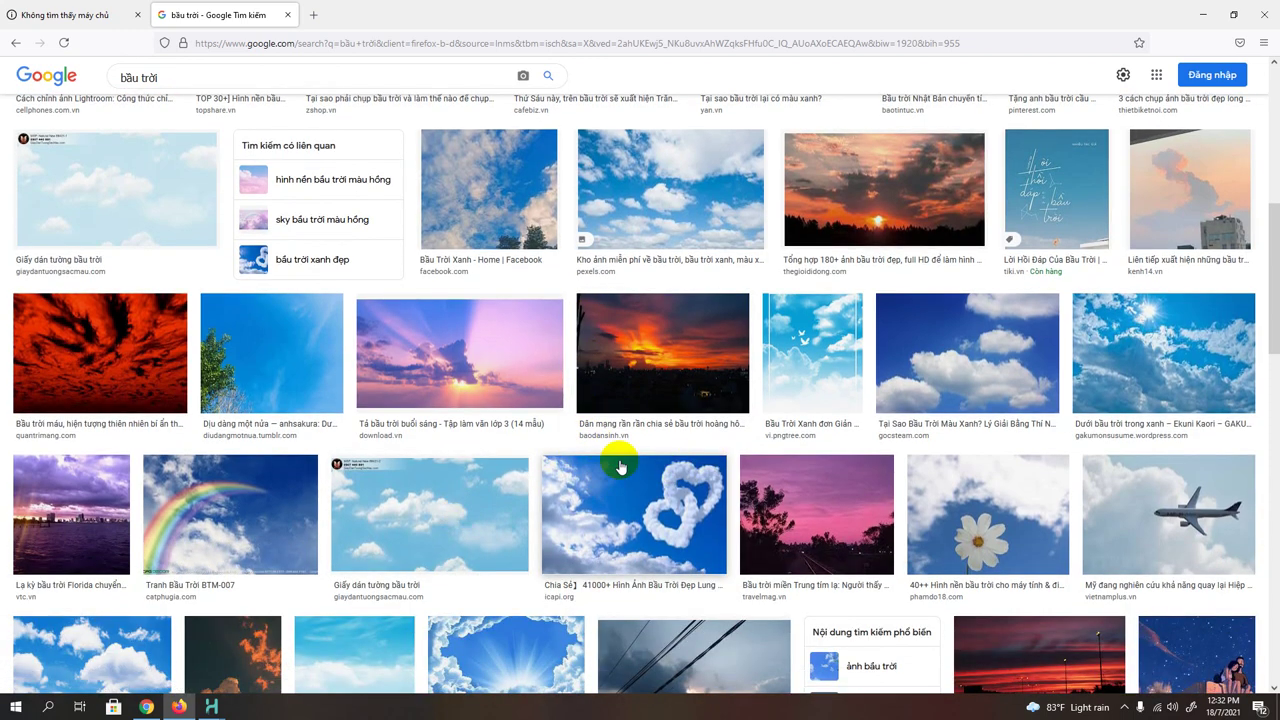
scroll(618, 466, "down", 4)
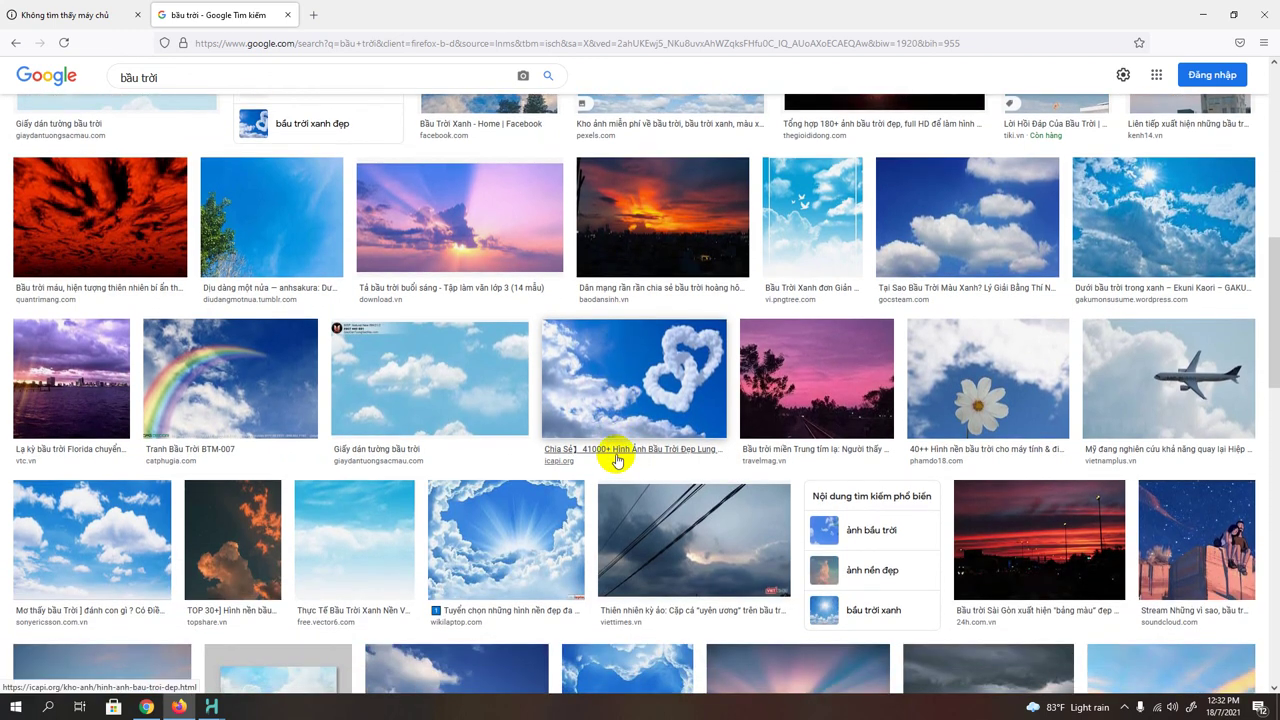
scroll(486, 300, "up", 8)
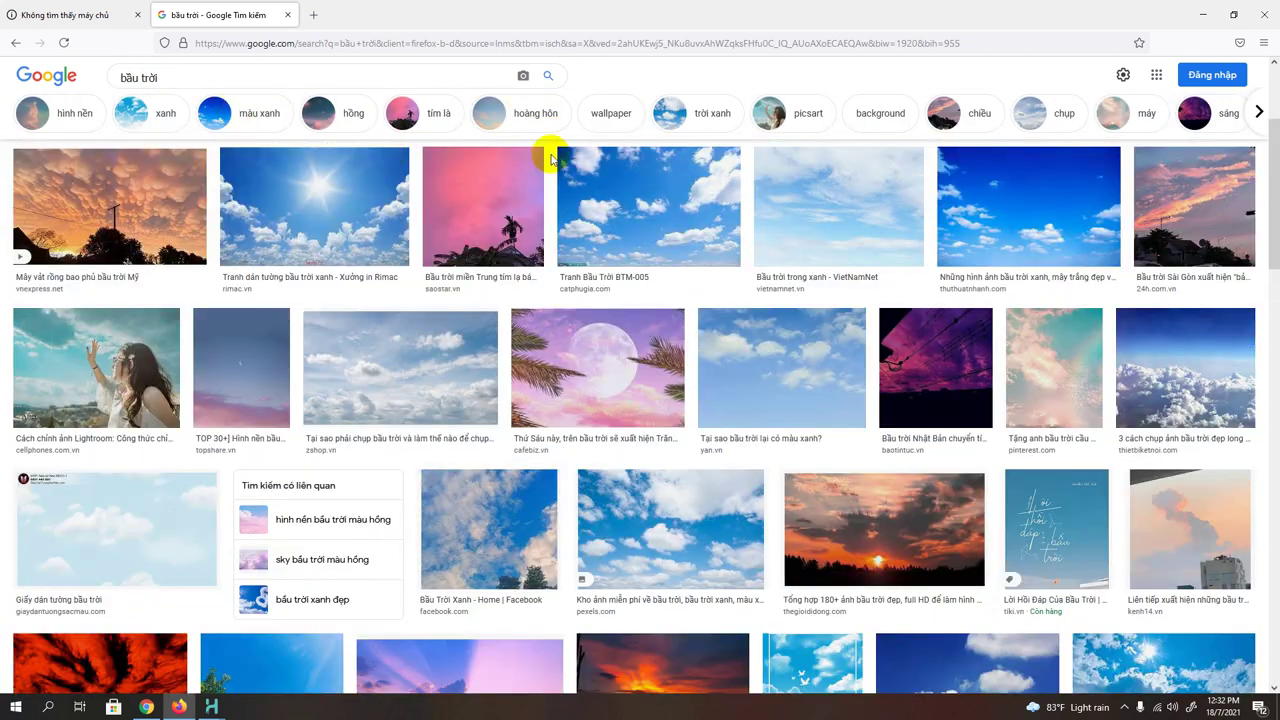
scroll(540, 160, "up", 4)
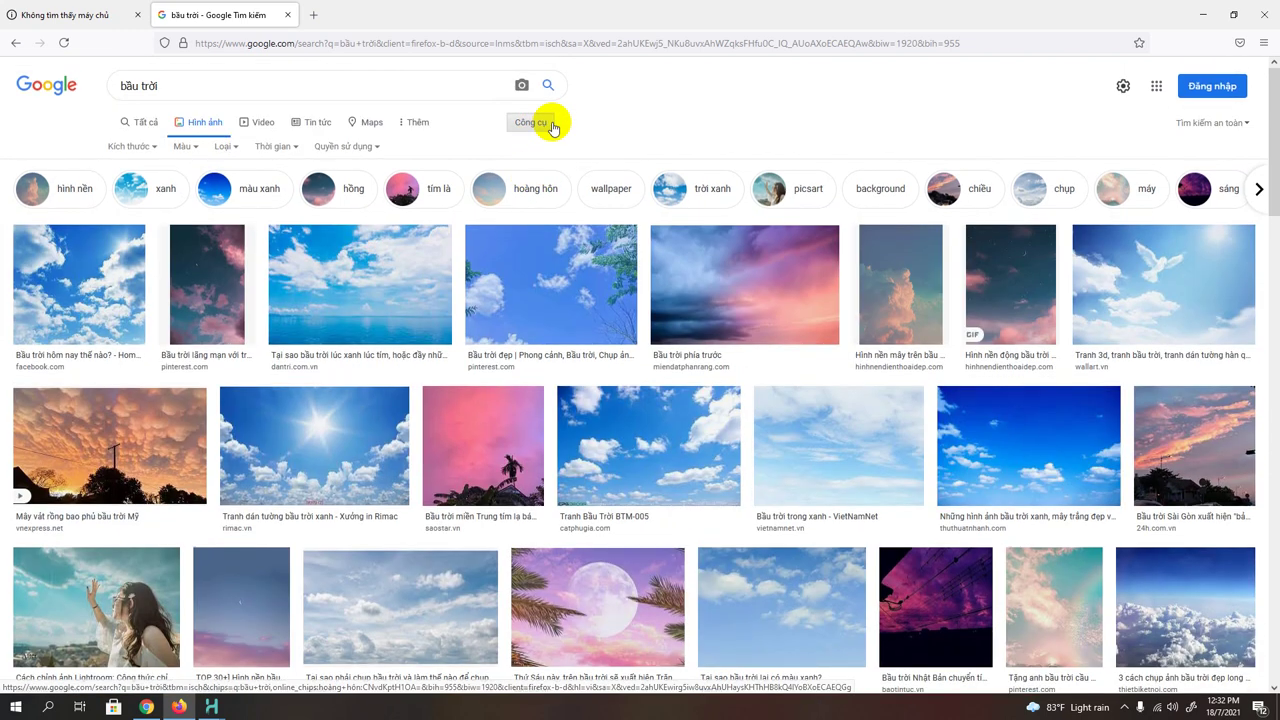
left_click(135, 148)
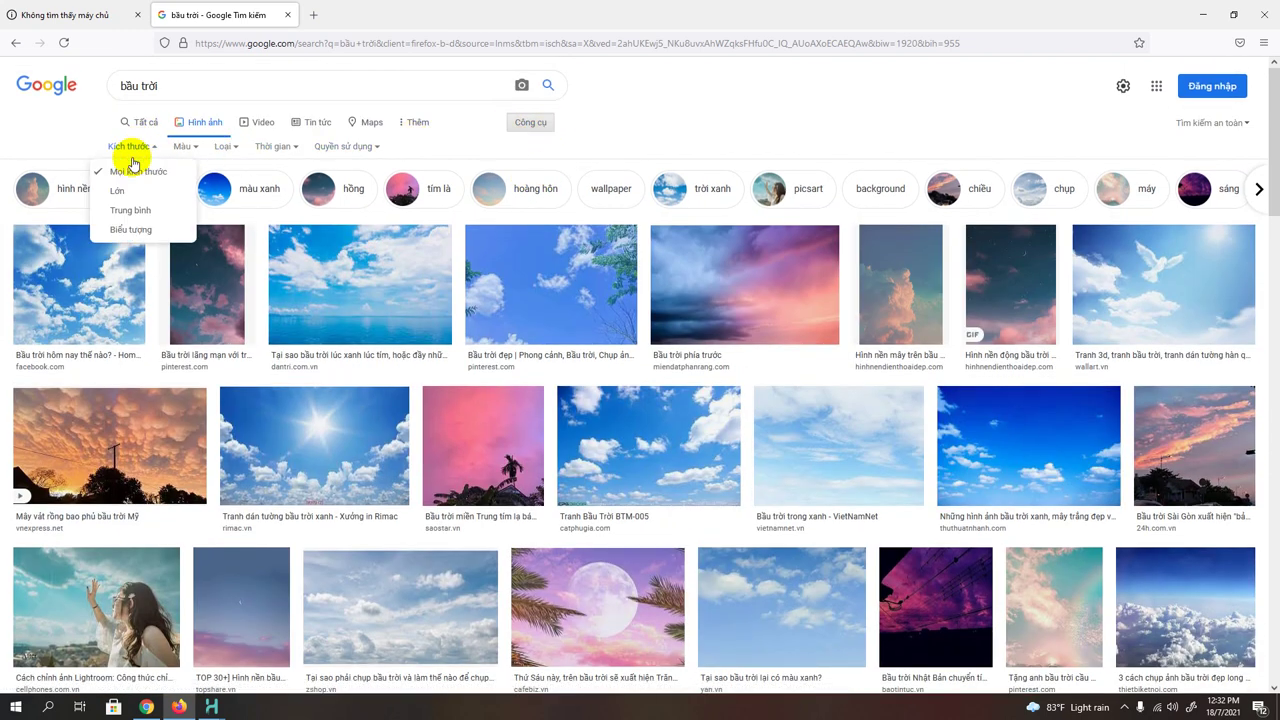
left_click(128, 189)
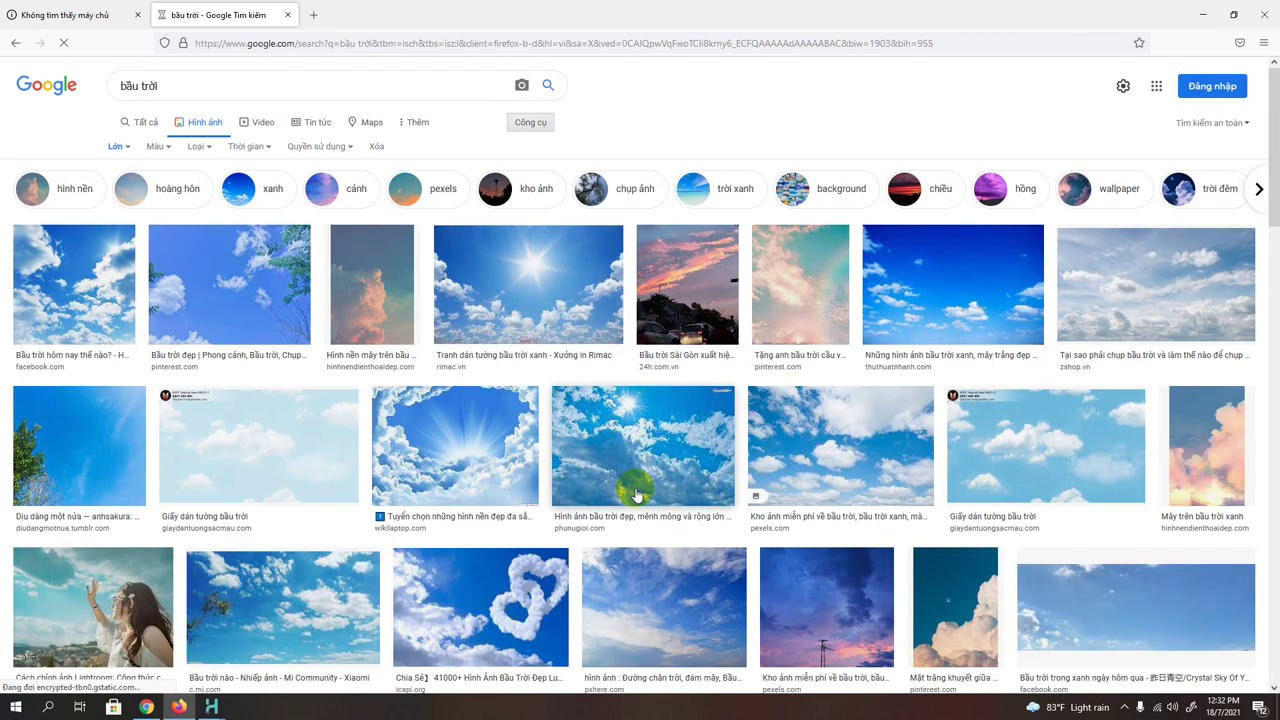
Step: Open the blue sky picture with the green tree at its edge and save it to the Desktop as Bau
left_click(88, 481)
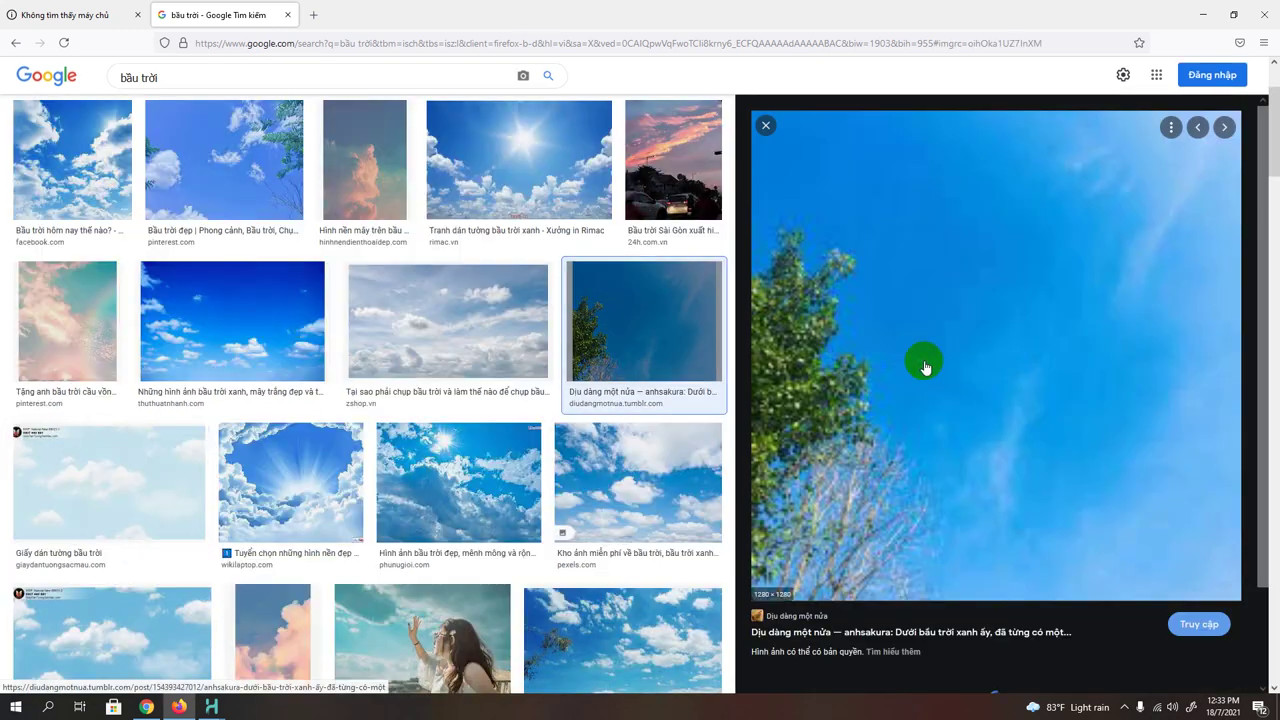
right_click(1028, 316)
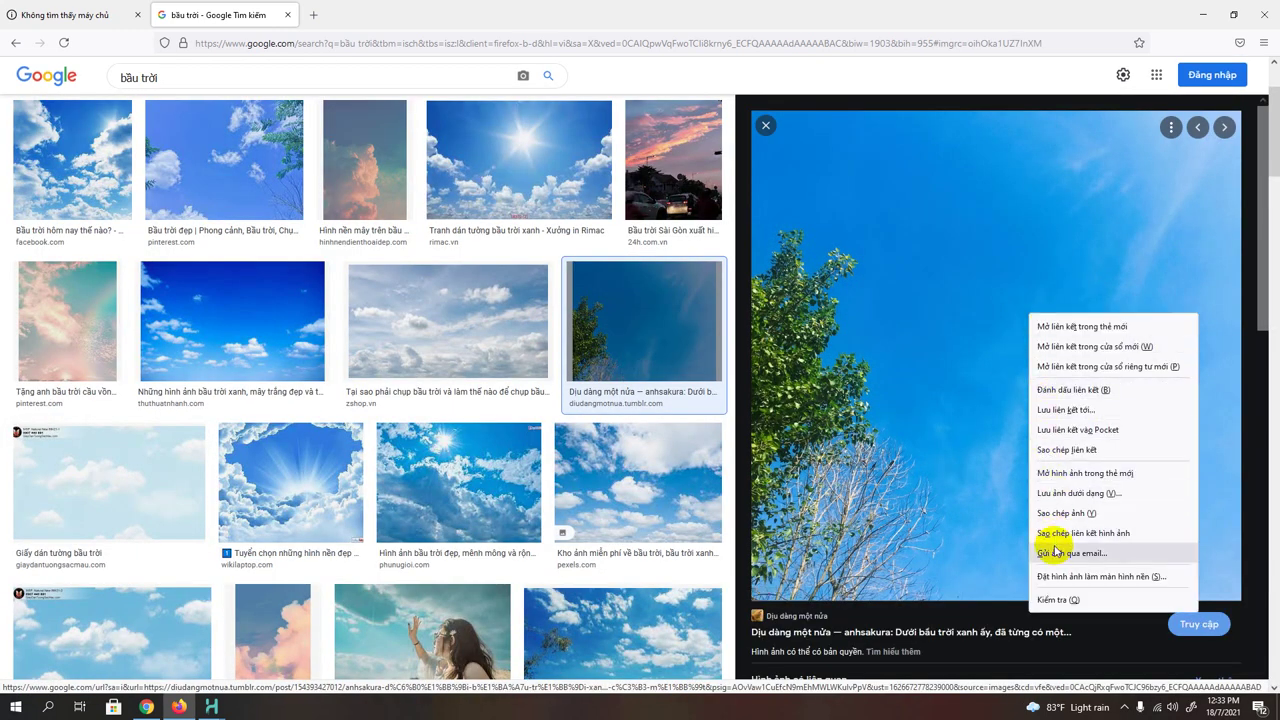
left_click(1052, 494)
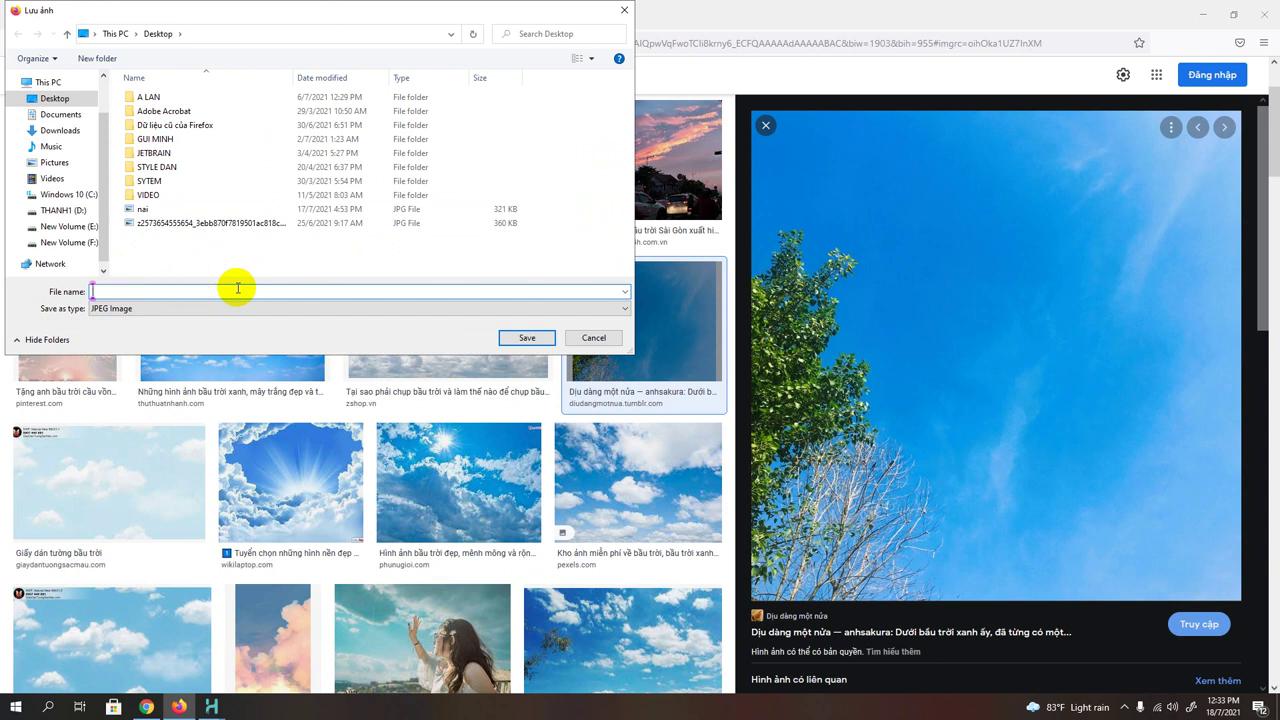
type("Bau")
left_click(525, 340)
Step: Switch to Toon Boom Harmony and import Bau.jpg from the Desktop as a single layer named Bau, keeping the original bitmap and Fit alignment
left_click(1203, 14)
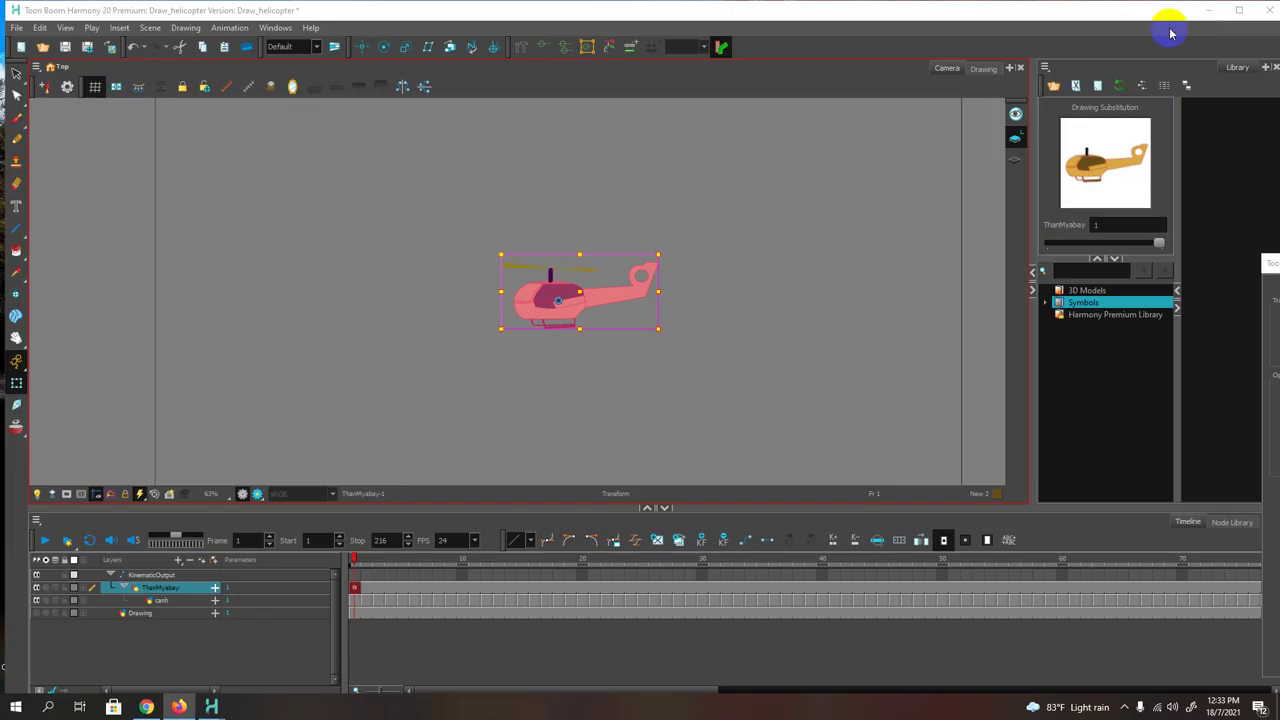
left_click(17, 28)
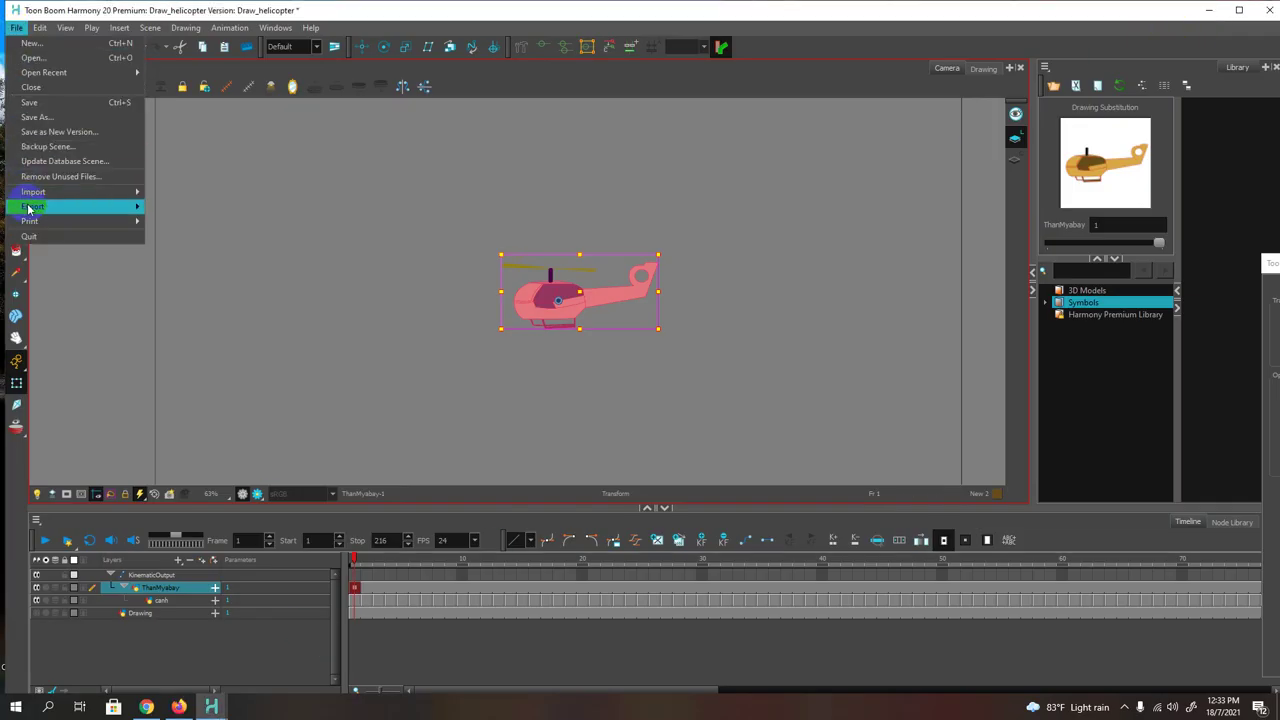
mouse_move(59, 198)
left_click(183, 208)
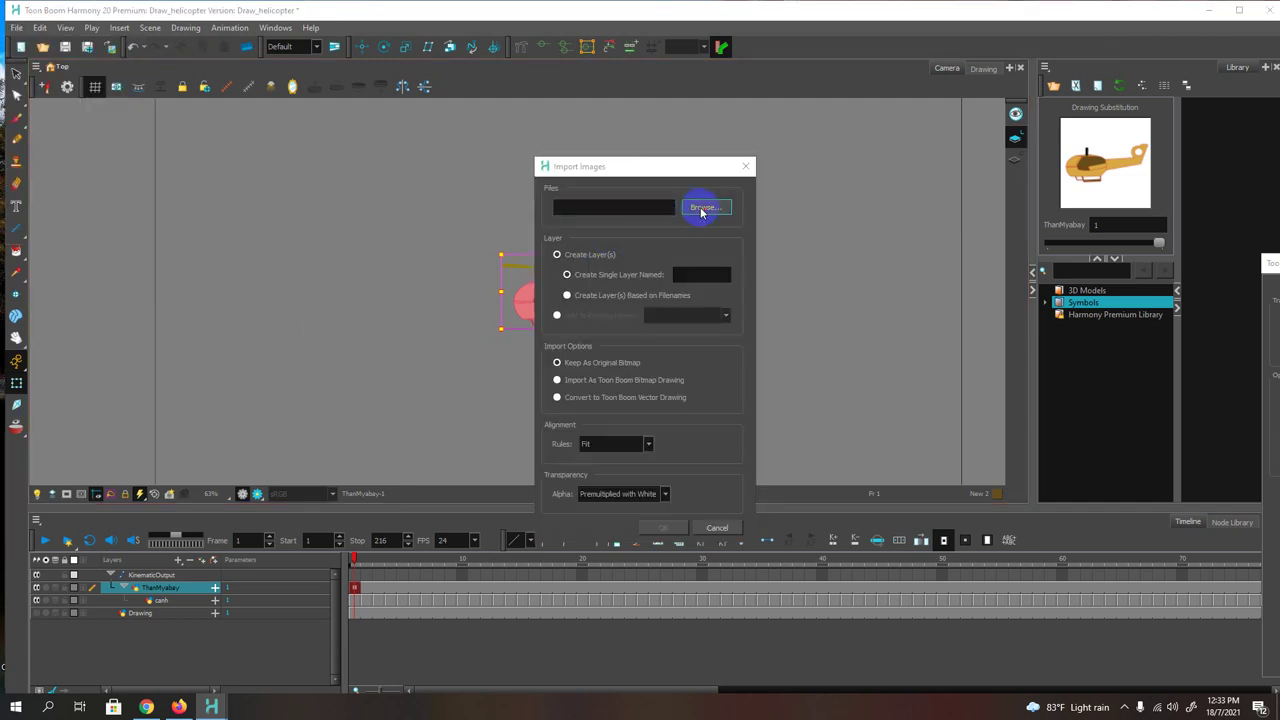
left_click(702, 210)
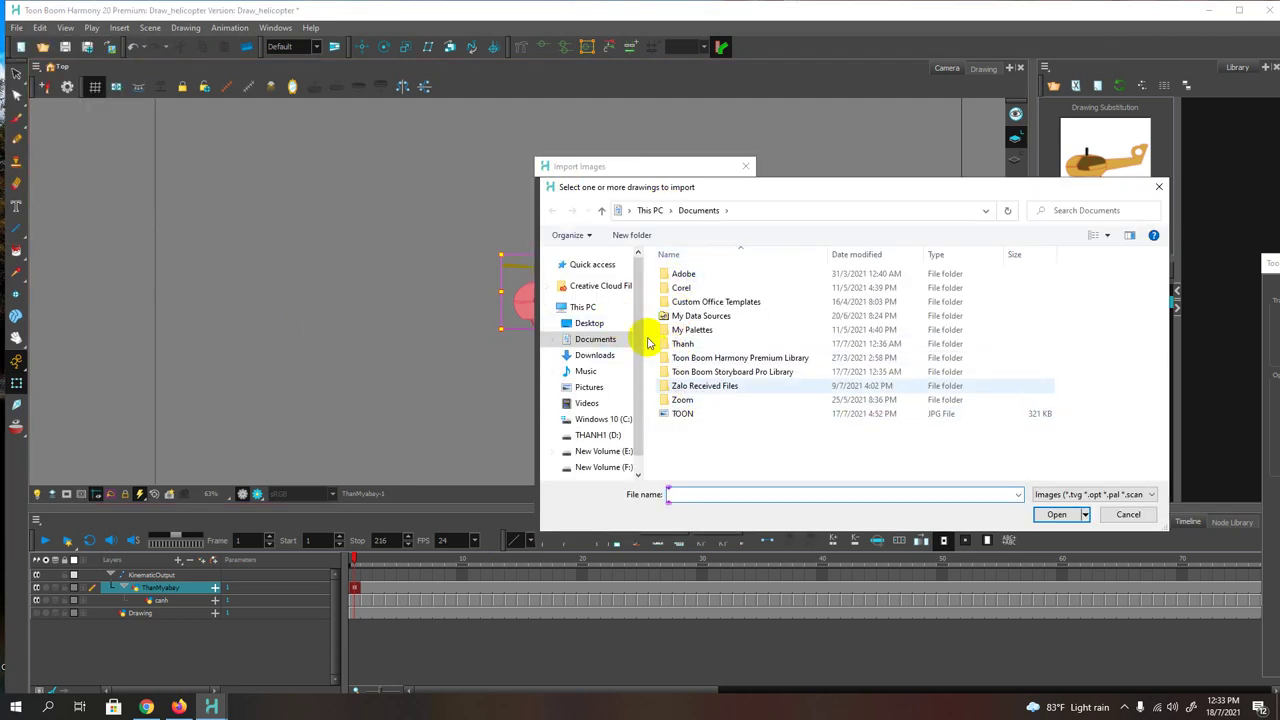
left_click(575, 323)
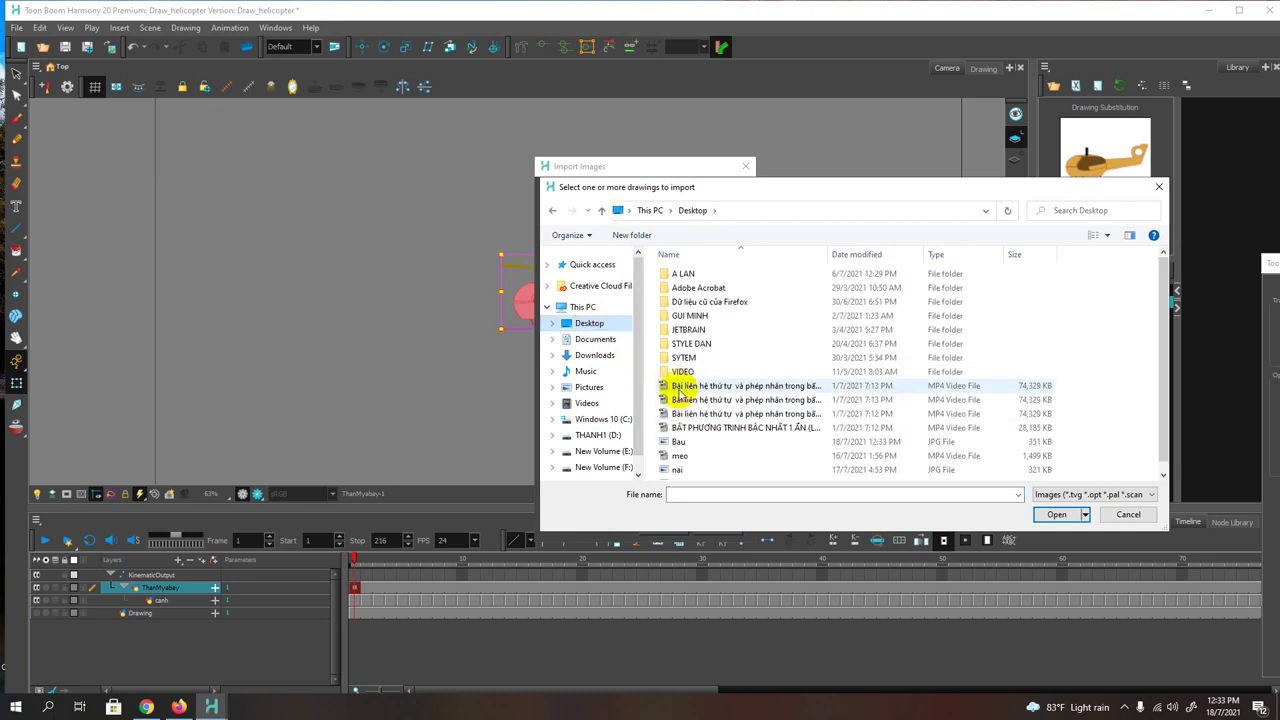
left_click(679, 442)
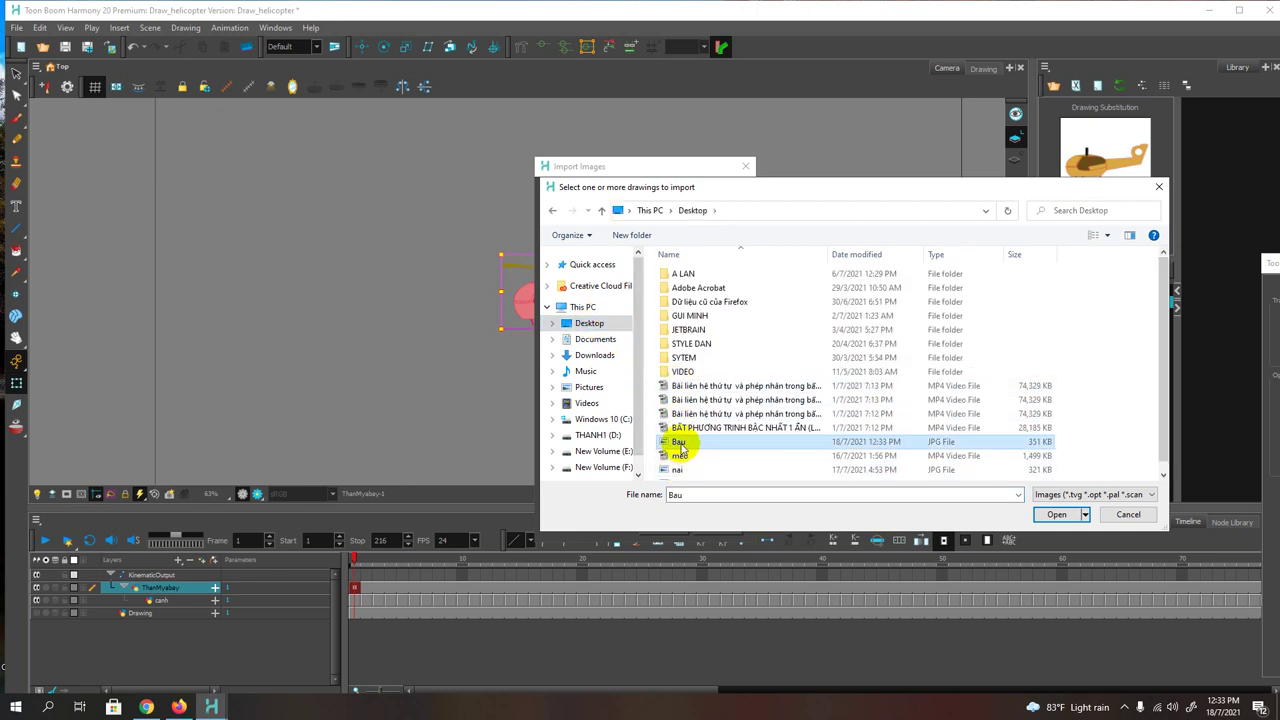
left_click(1055, 516)
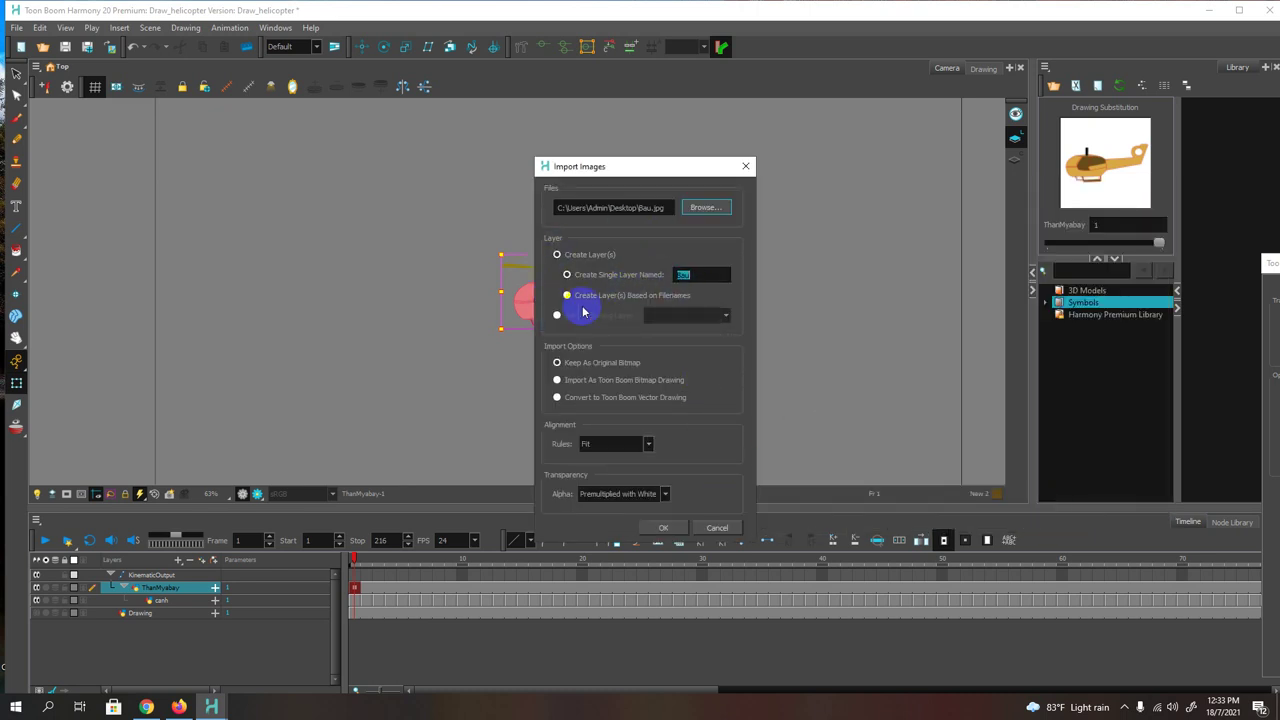
left_click_drag(617, 166, 510, 118)
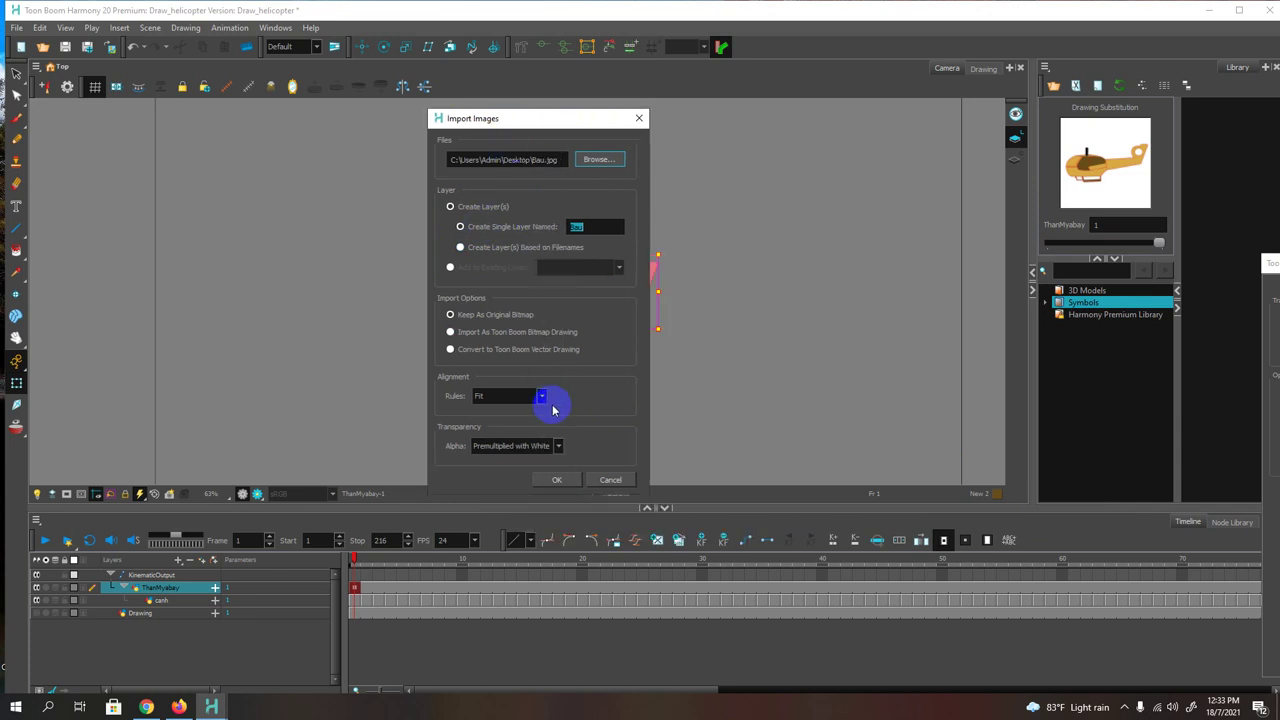
left_click(557, 481)
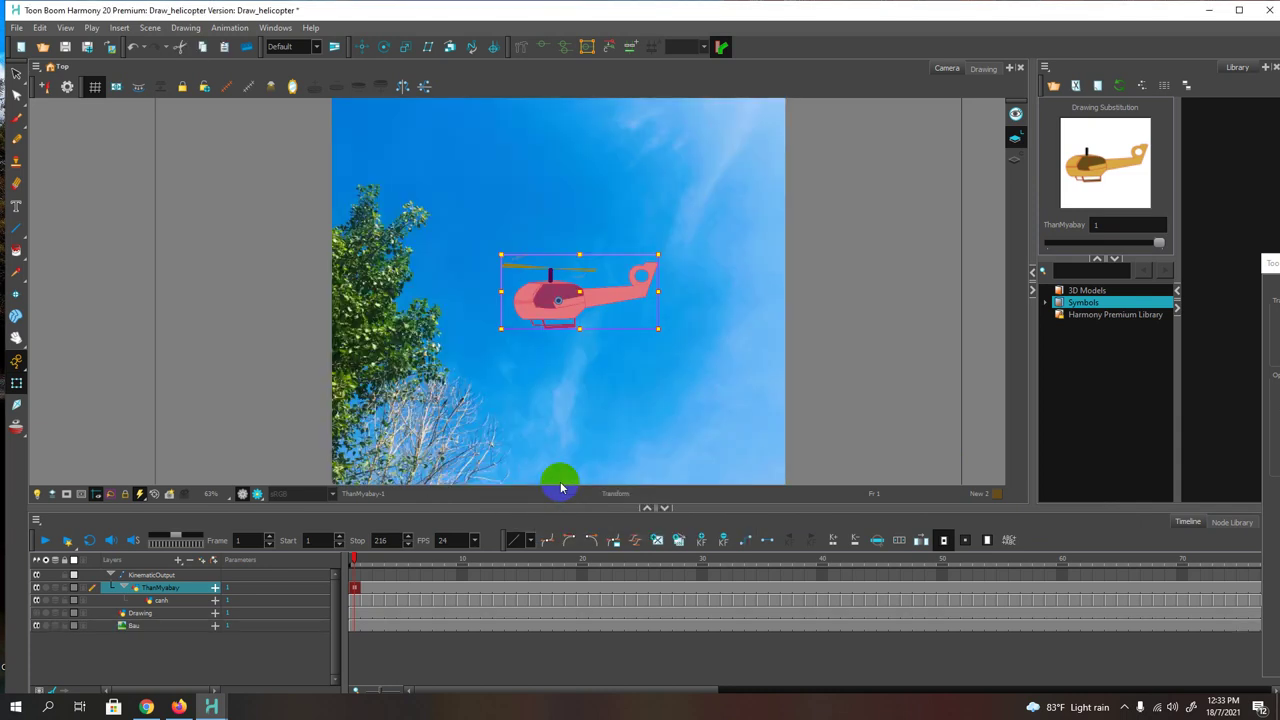
Step: Stretch the sky image on the Bau layer horizontally so it covers the whole camera frame
left_click(141, 630)
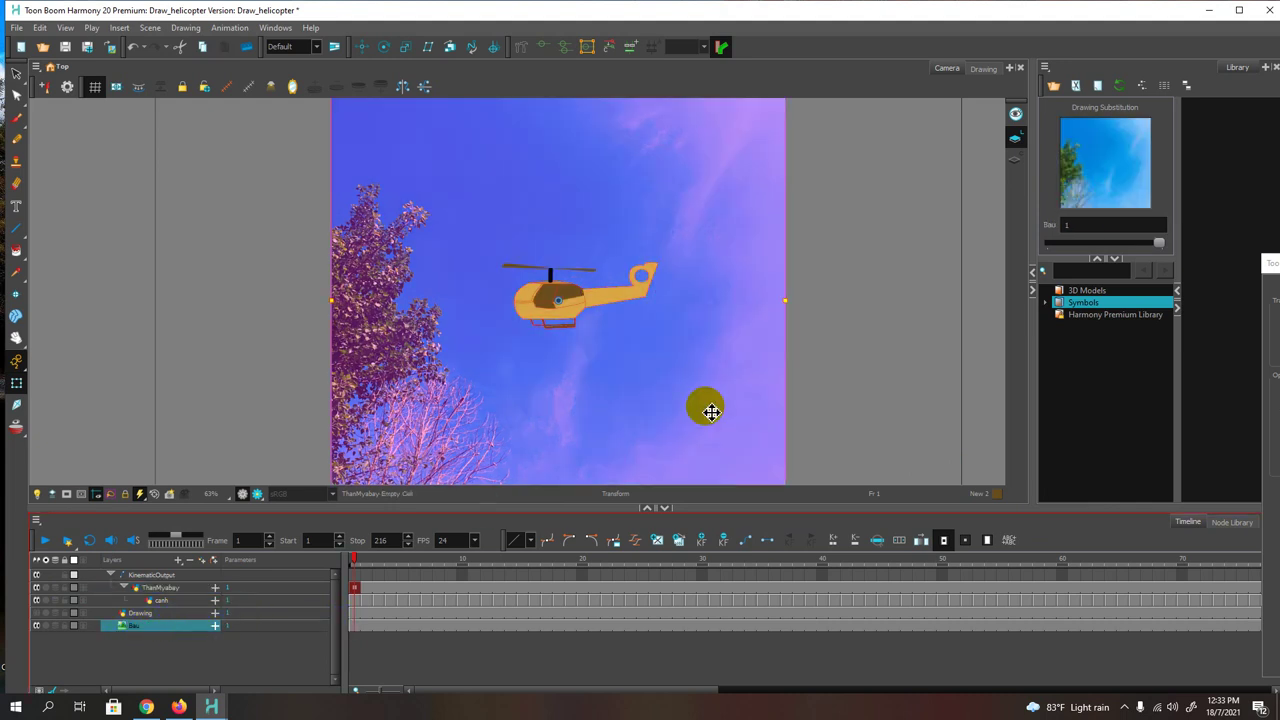
scroll(700, 395, "down", 3)
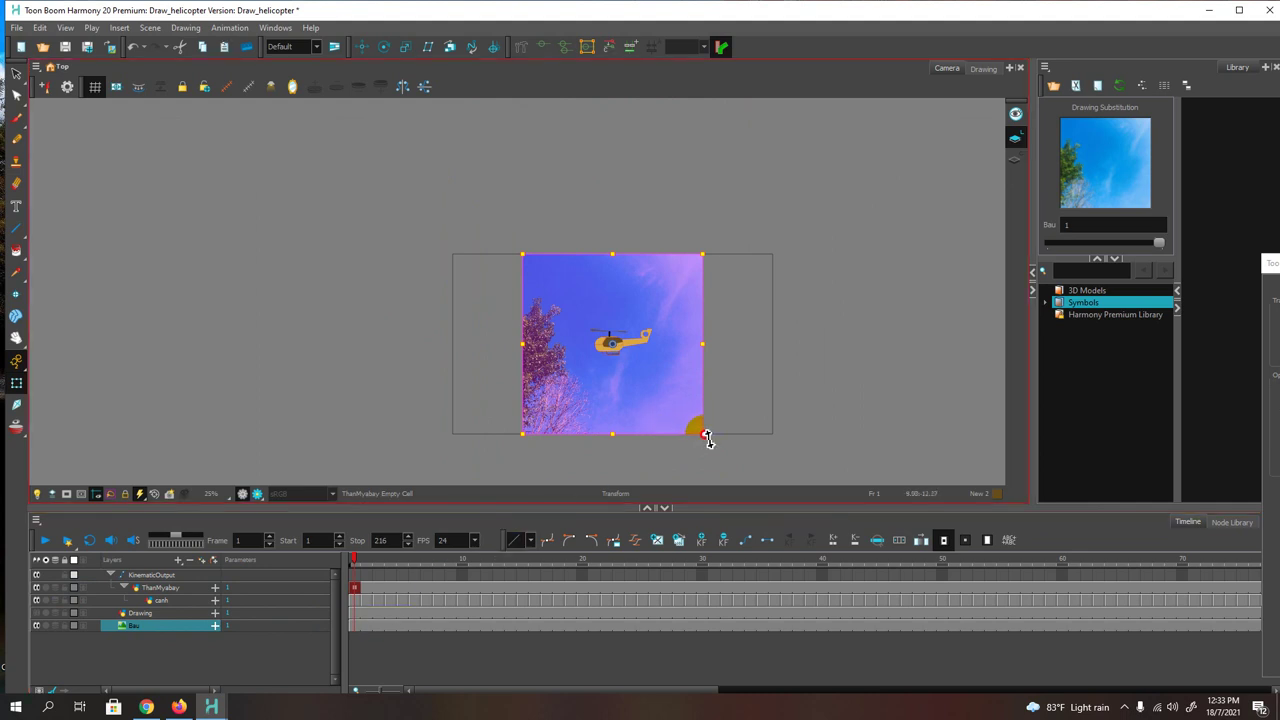
left_click_drag(705, 441, 781, 444)
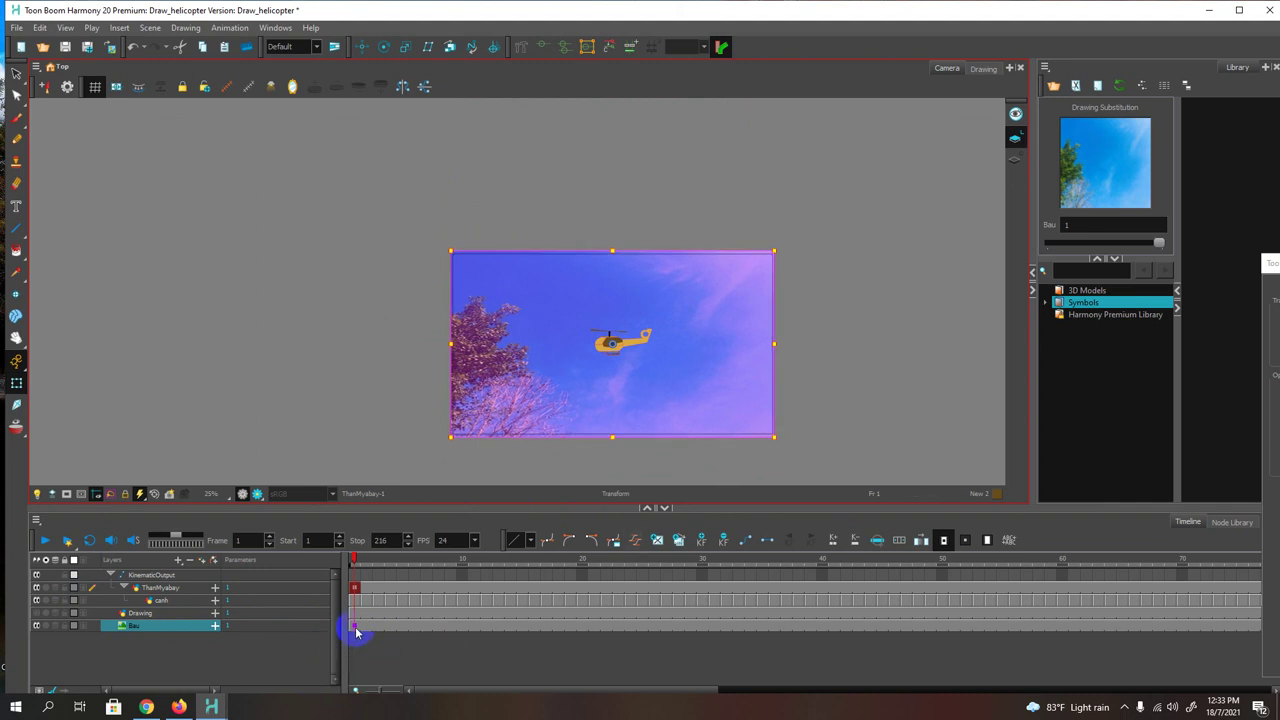
mouse_move(363, 553)
left_mouse_down()
mouse_move(403, 557)
mouse_move(358, 562)
left_mouse_up()
Step: Play the animation through to the end and expose drawing 1 on the ThanMyabay layer at frame 216
scroll(654, 366, "up", 4)
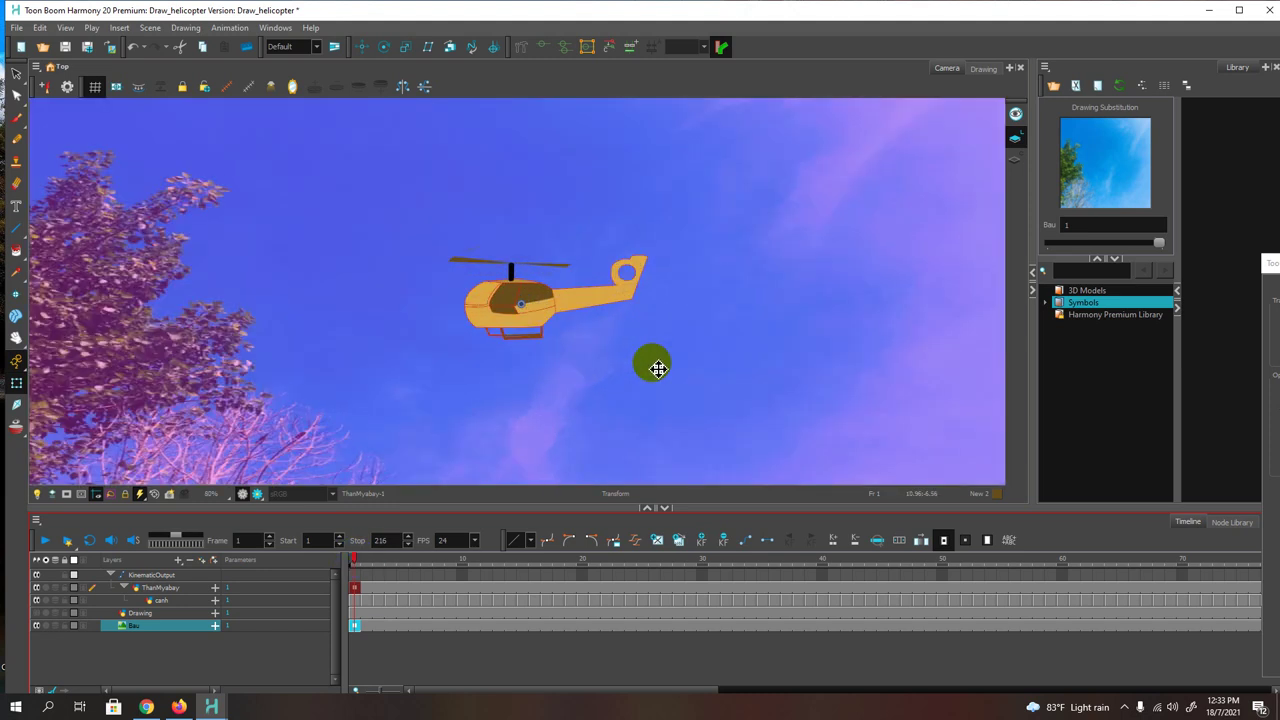
left_click(44, 540)
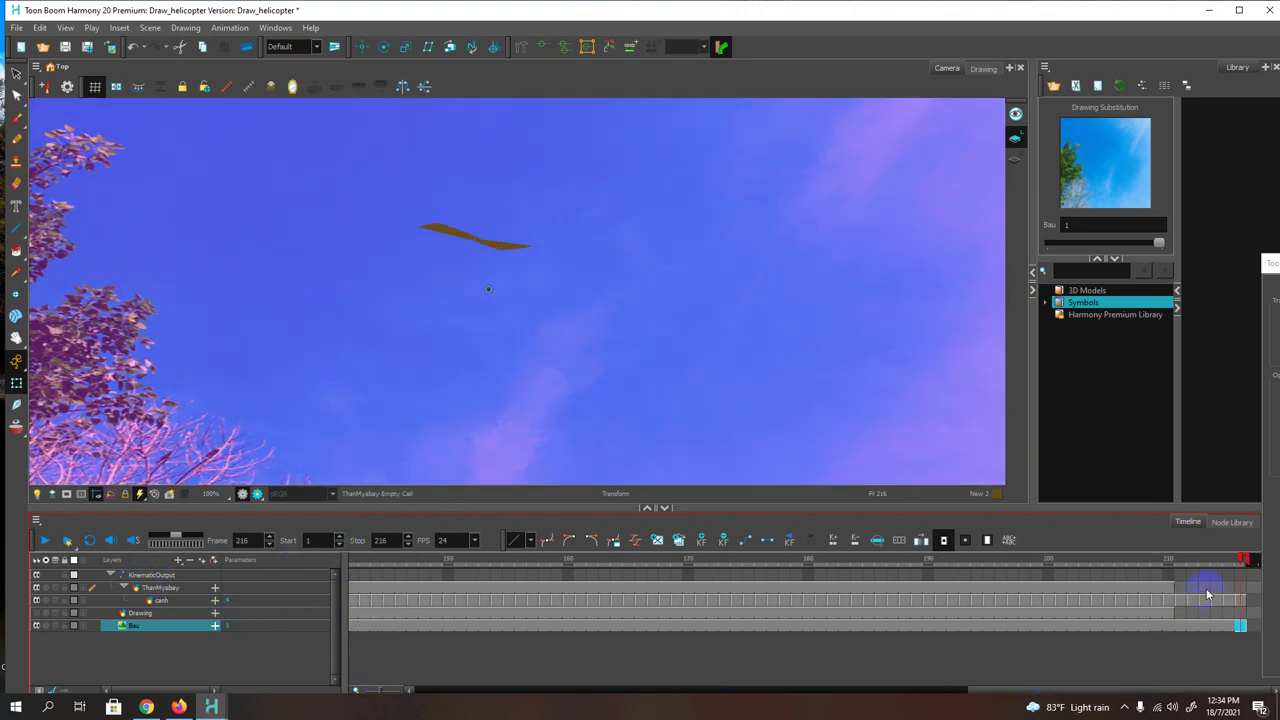
left_click(1241, 579)
left_click(1241, 589)
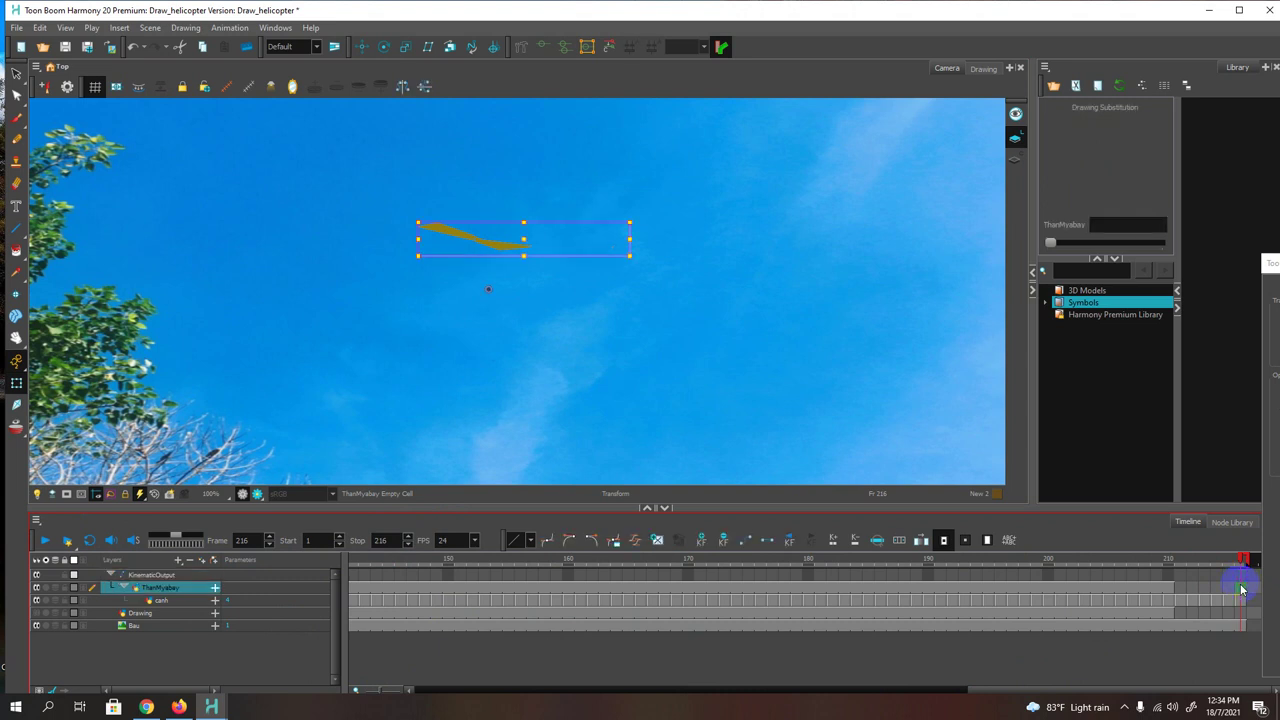
type("1")
key("Return")
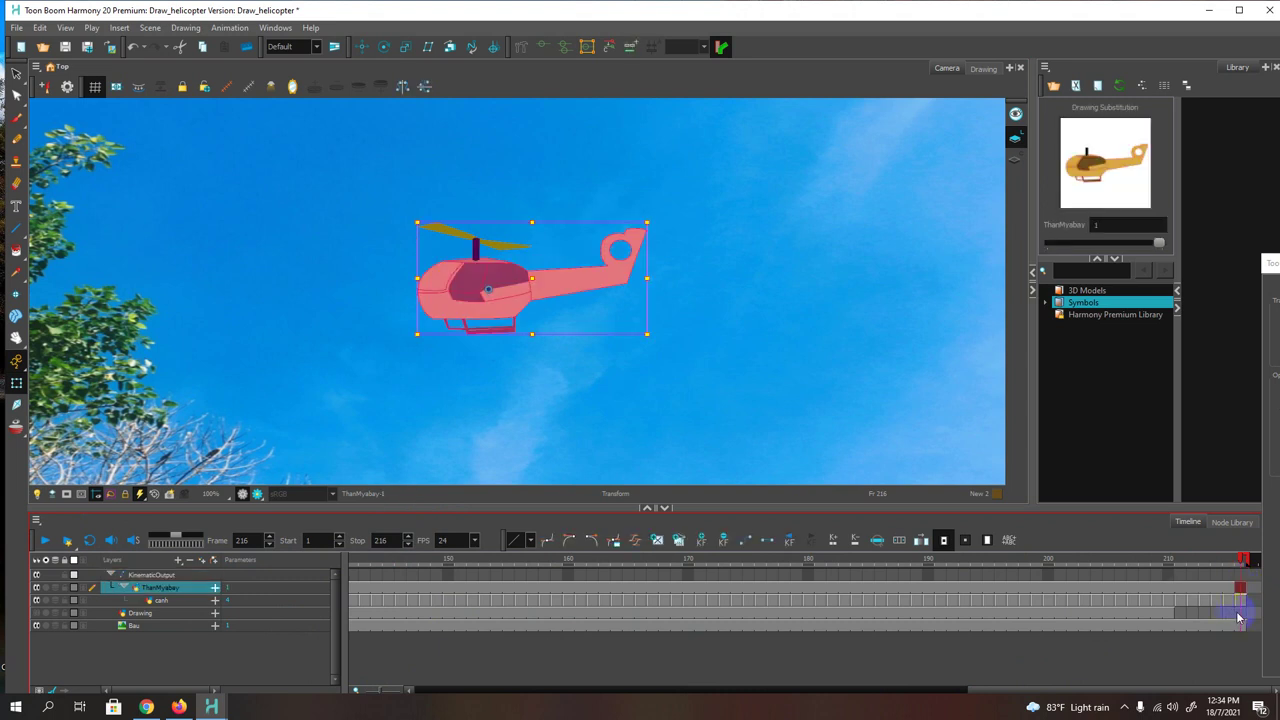
Step: Delete the unused Drawing layer from the timeline
left_click(140, 613)
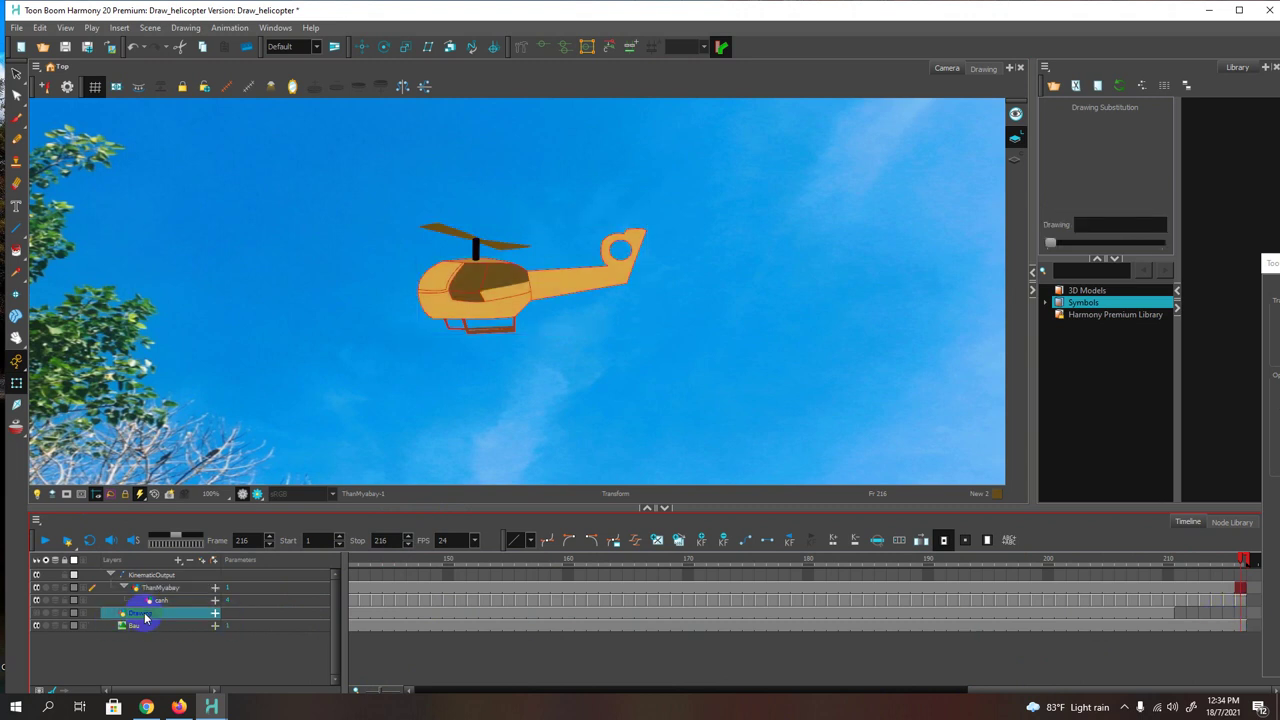
right_click(145, 619)
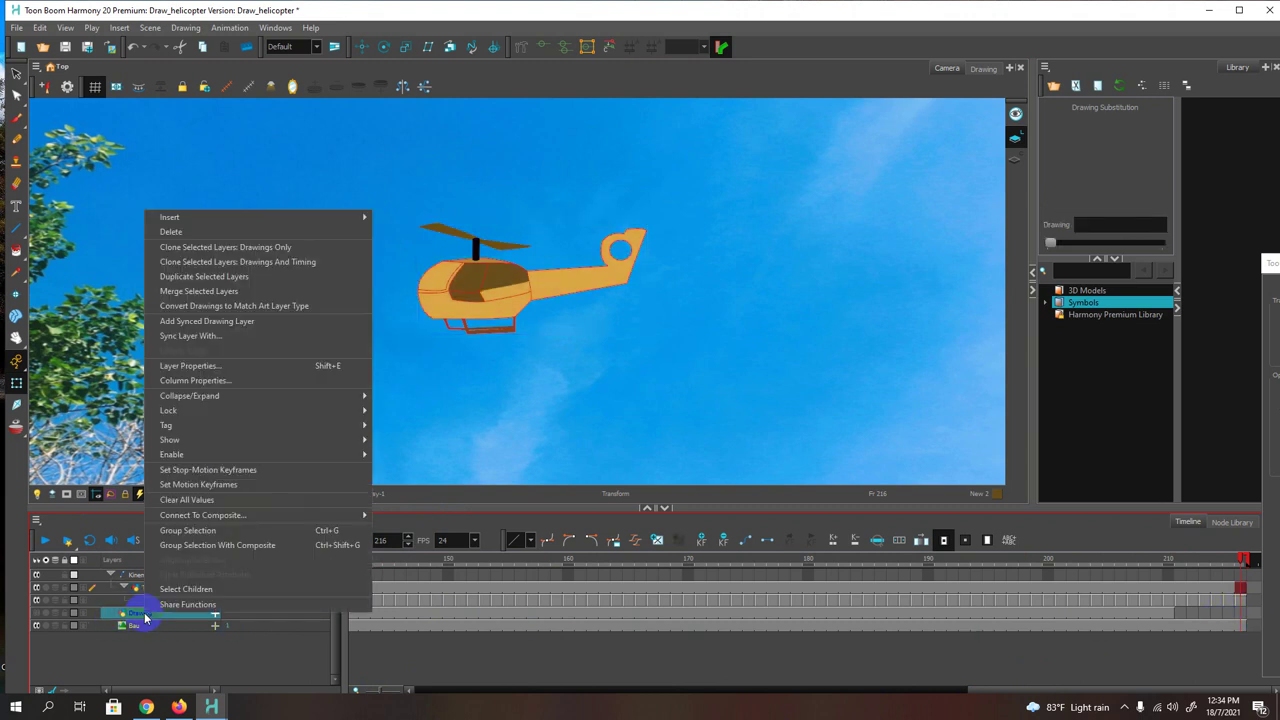
left_click(181, 232)
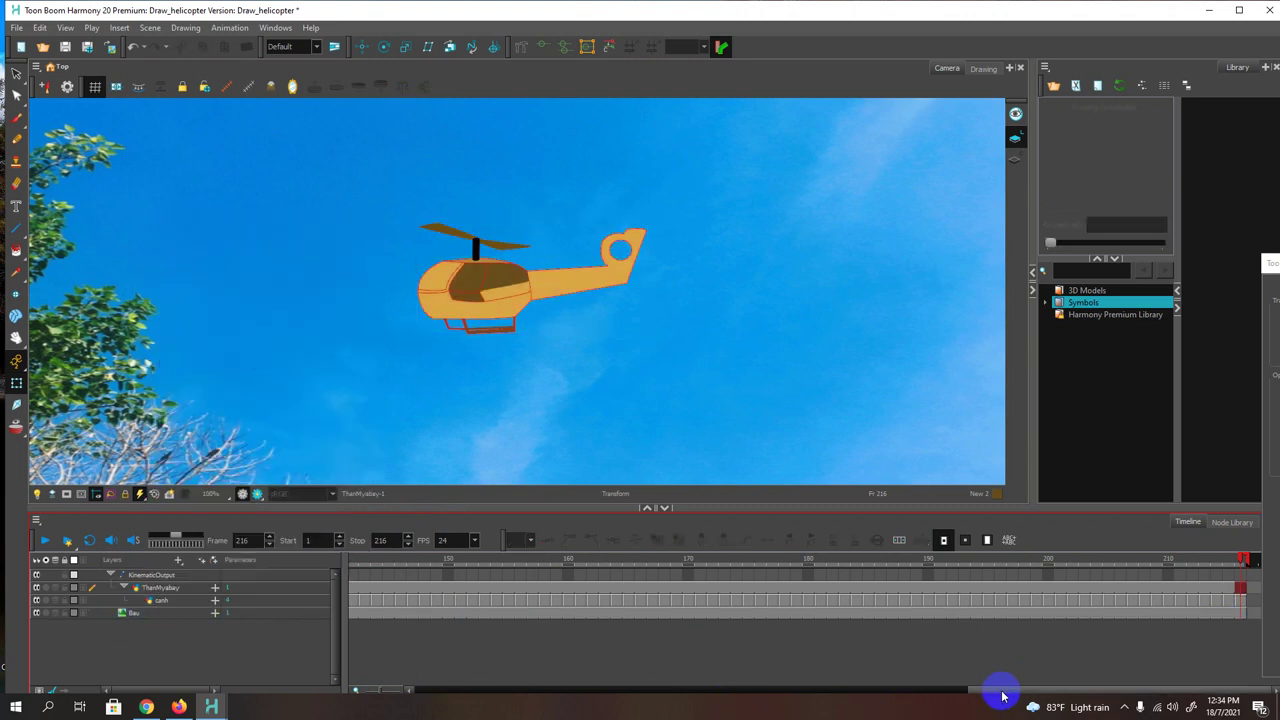
Step: Extend the scene length in the timeline to 354 frames
left_click(1122, 693)
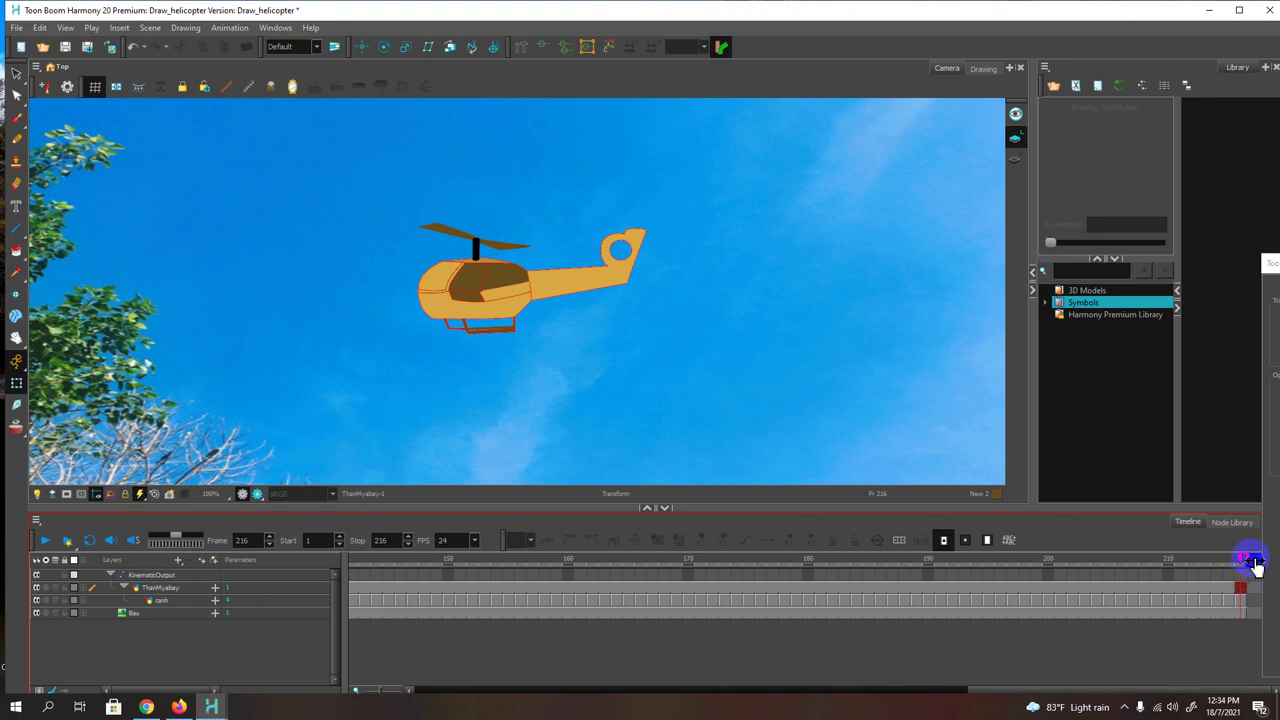
left_click_drag(1254, 558, 1276, 566)
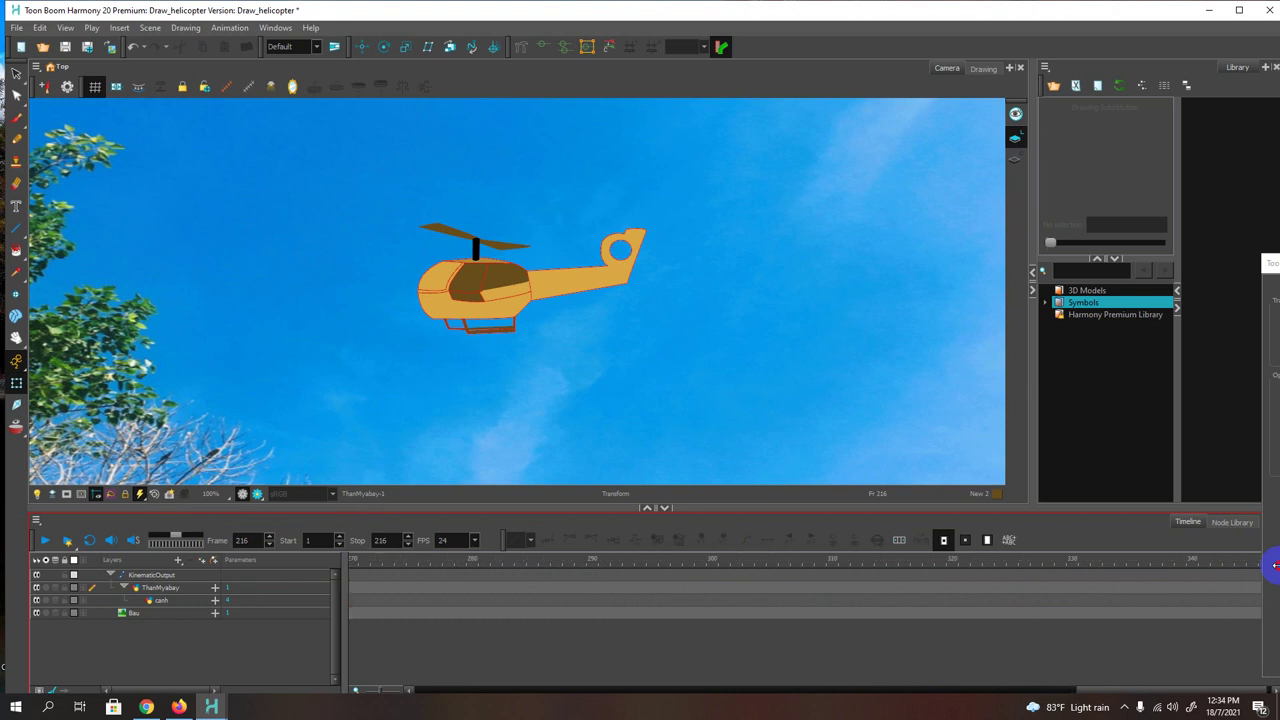
left_click_drag(1276, 566, 1268, 571)
left_click_drag(1186, 691, 1248, 700)
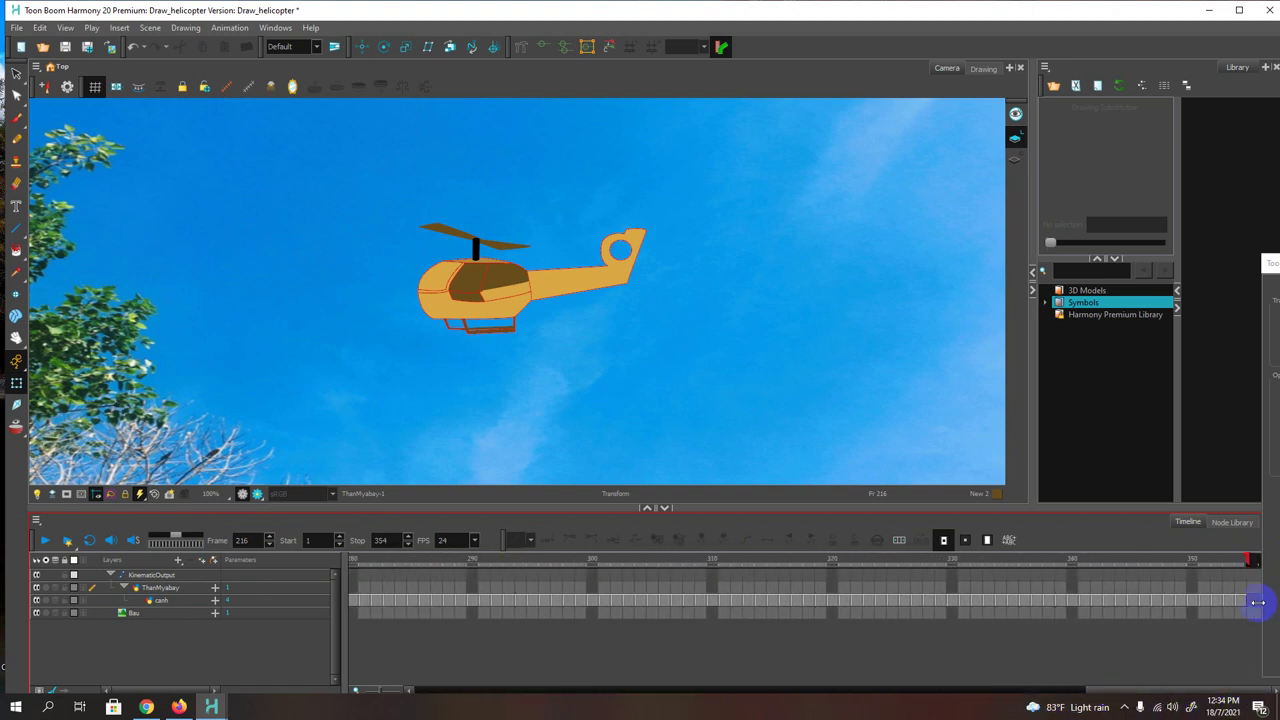
Step: Expose drawing 1 on the ThanMyabay layer at frame 354
left_click(1245, 589)
type("1")
key("Return")
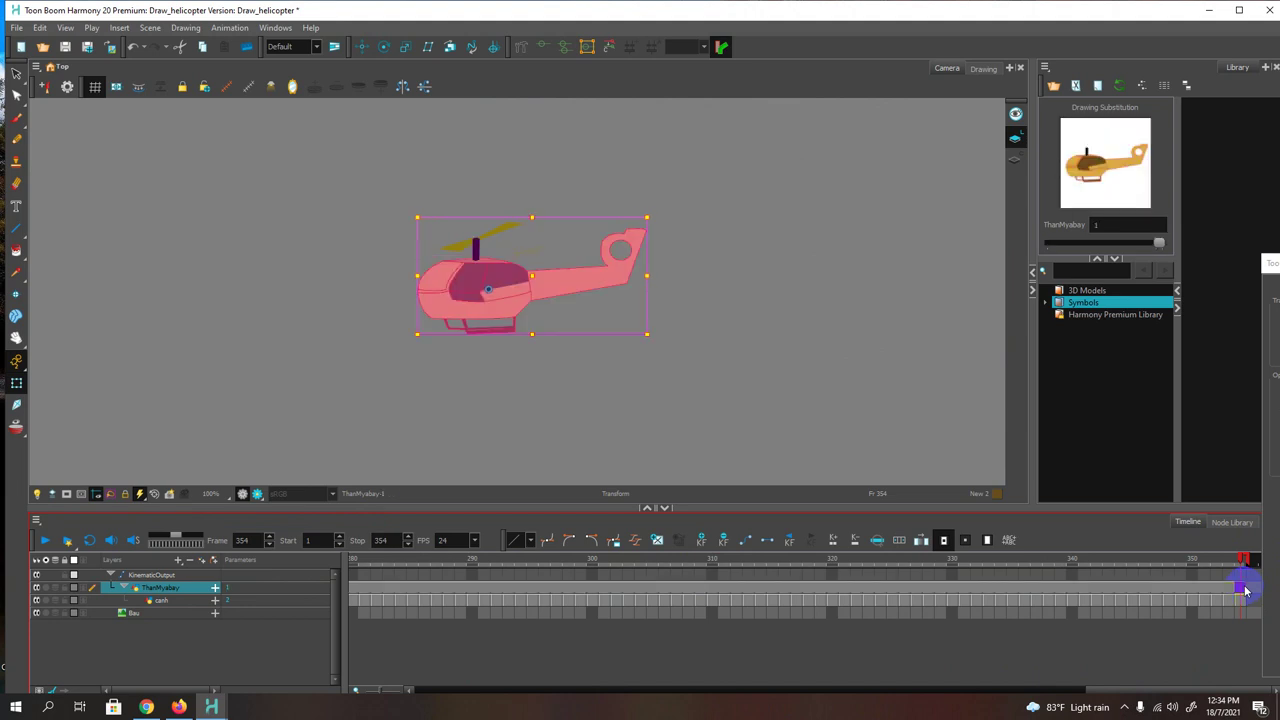
Step: Expose drawing 1 on the Bau layer at frame 354
left_click(1243, 613)
type("1")
key("Return")
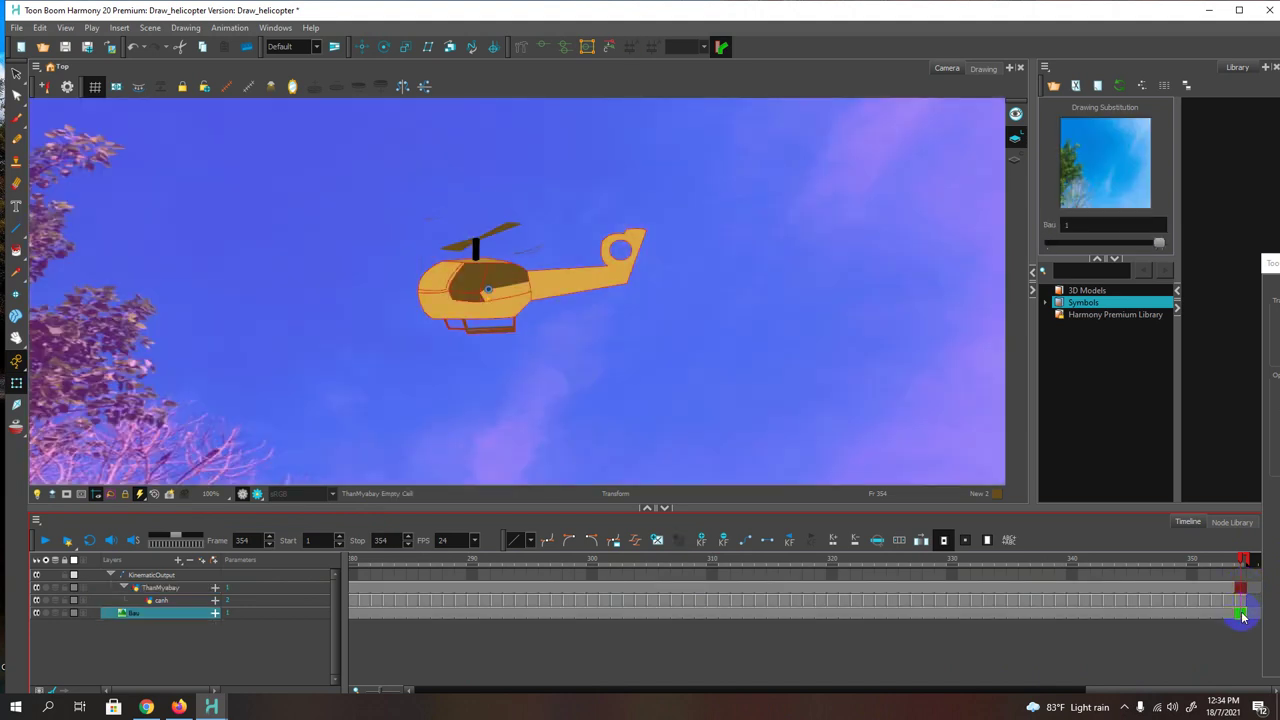
Step: Move the ThanMyabay helicopter onto the right edge of the sky picture at frame 354
left_click_drag(1101, 692, 423, 688)
scroll(345, 345, "down", 3)
left_click_drag(338, 350, 414, 333)
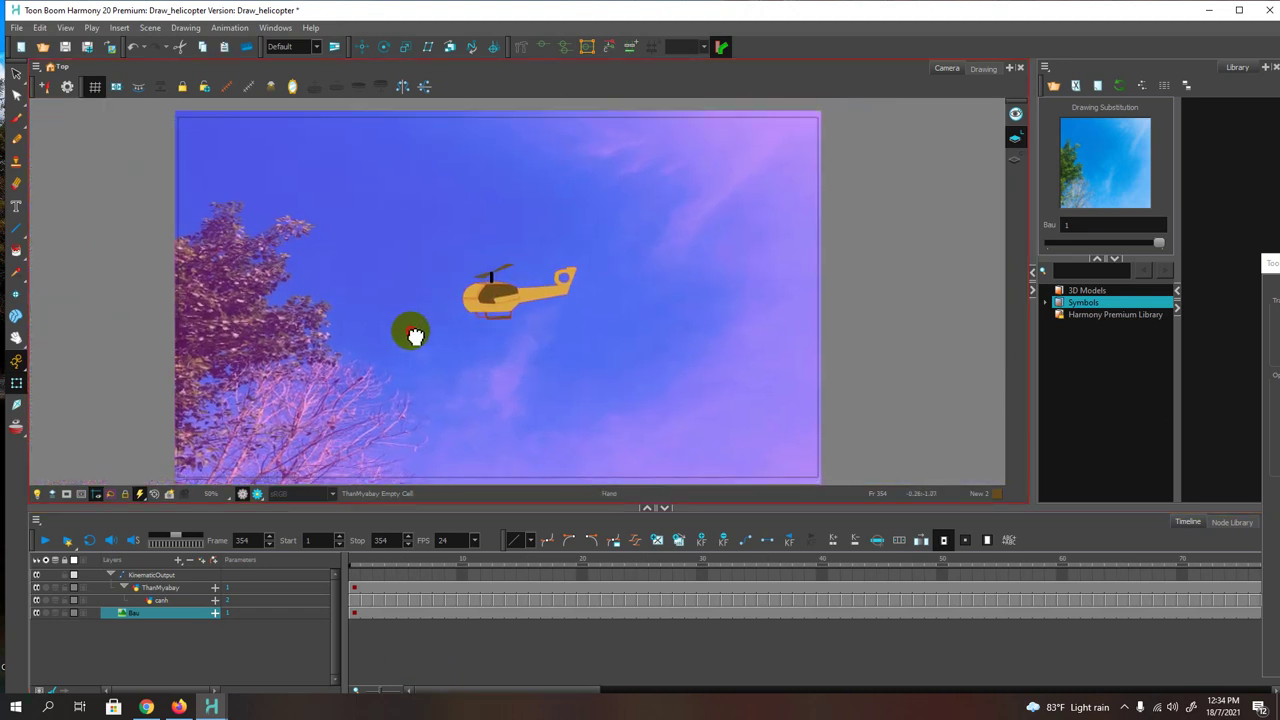
left_click(170, 593)
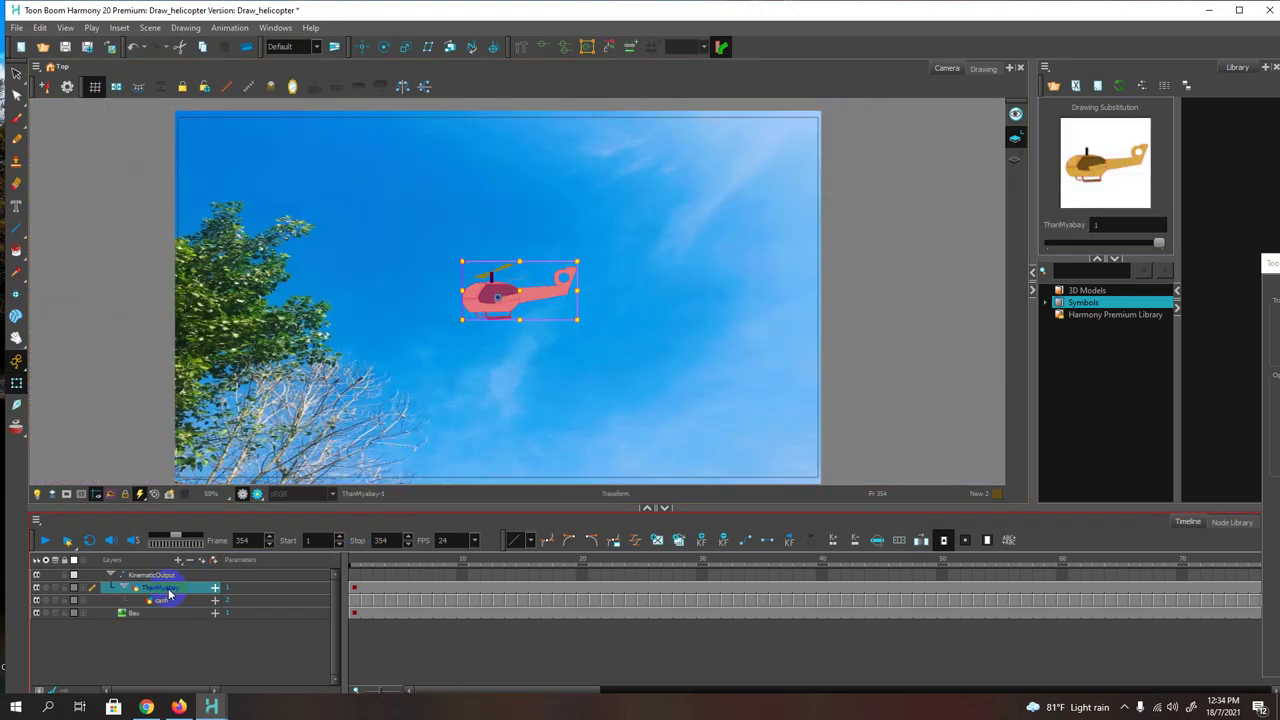
left_click(170, 578)
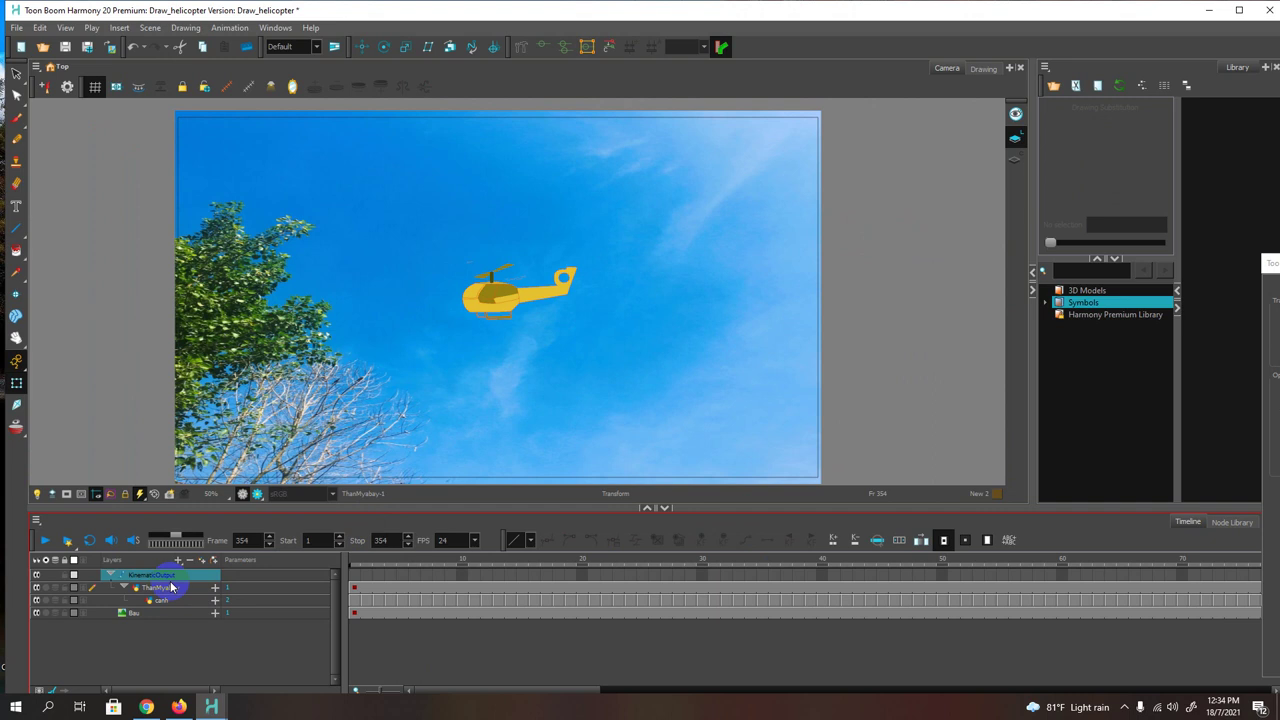
left_click(170, 587)
left_click_drag(535, 300, 864, 320)
left_click(364, 48)
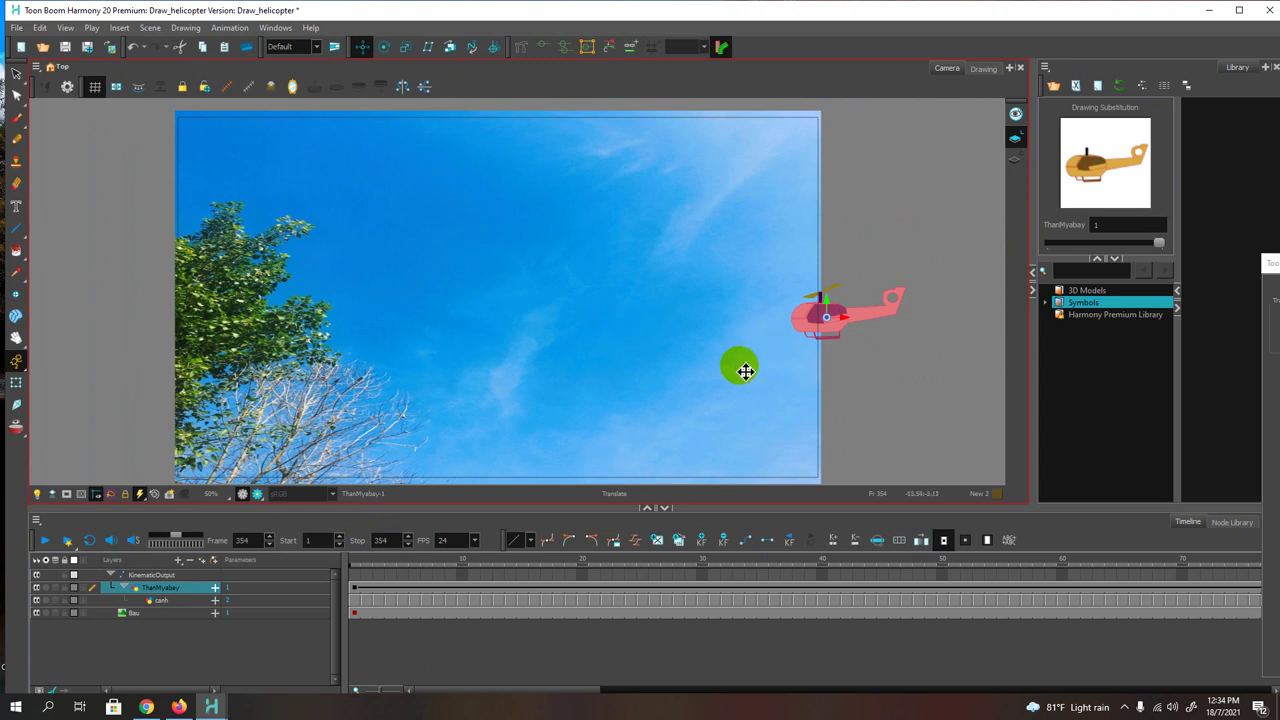
Step: At frame 1, move the ThanMyabay helicopter completely outside the camera frame, past its right edge
left_click(354, 578)
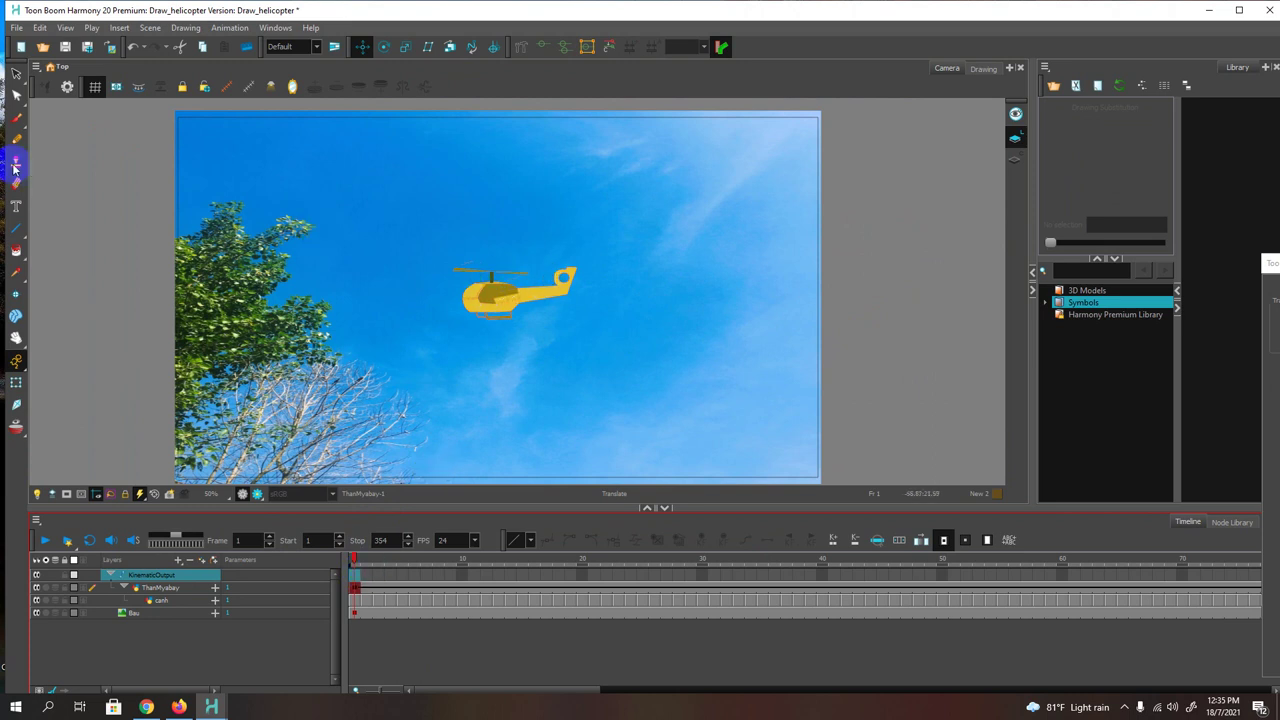
left_click(16, 383)
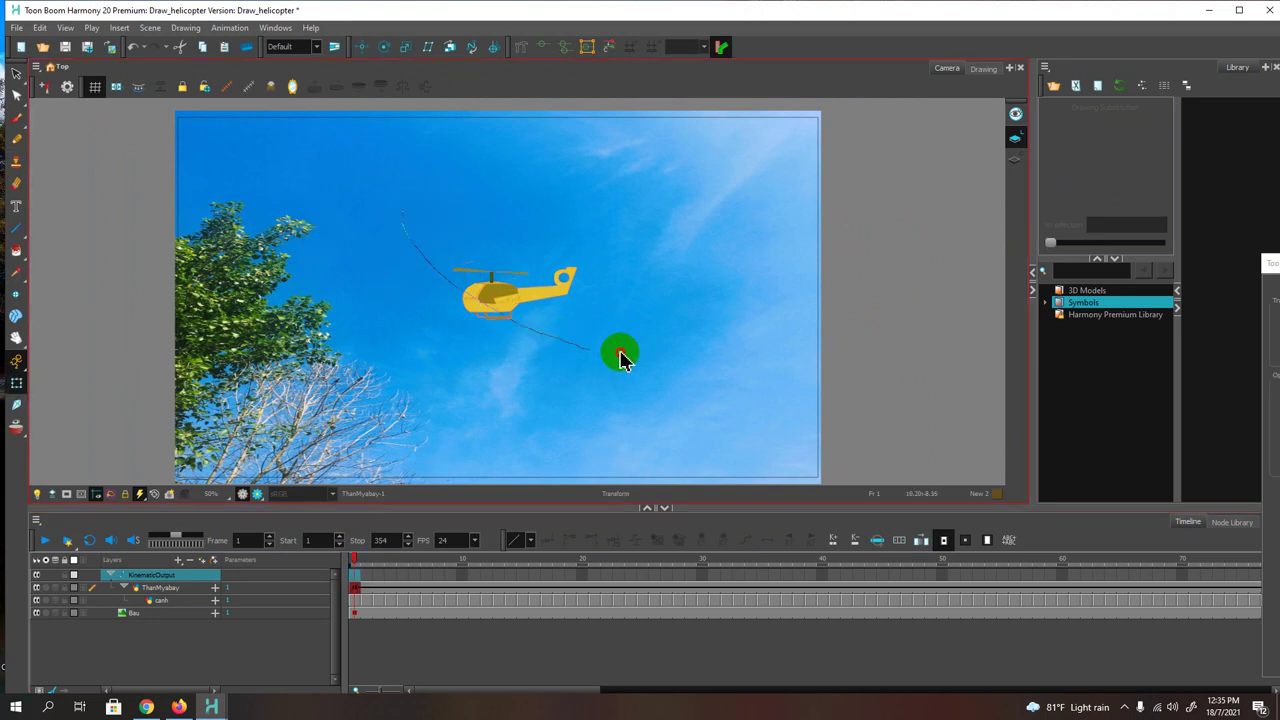
left_click(500, 257)
left_click(884, 308)
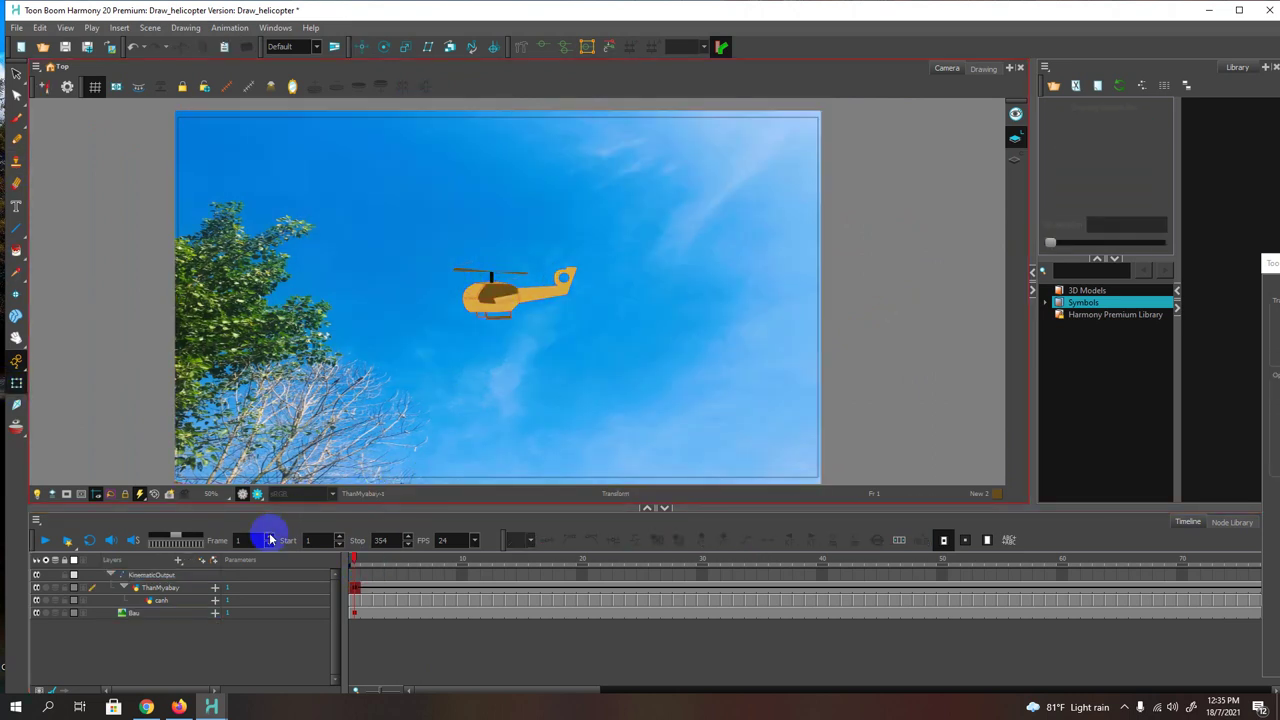
left_click(180, 588)
left_click_drag(537, 300, 931, 305)
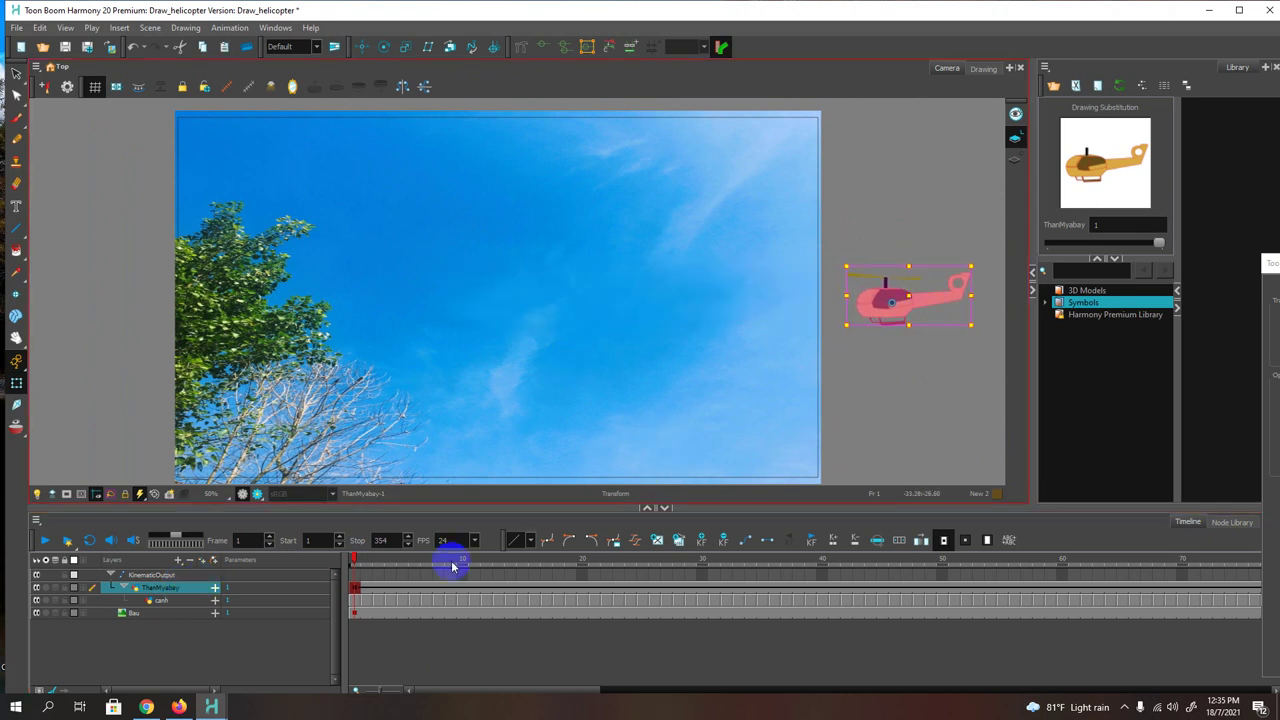
Step: Delete the ThanMyabay layer's keyframe at frame 354
left_click_drag(490, 693, 1205, 700)
left_click(1241, 591)
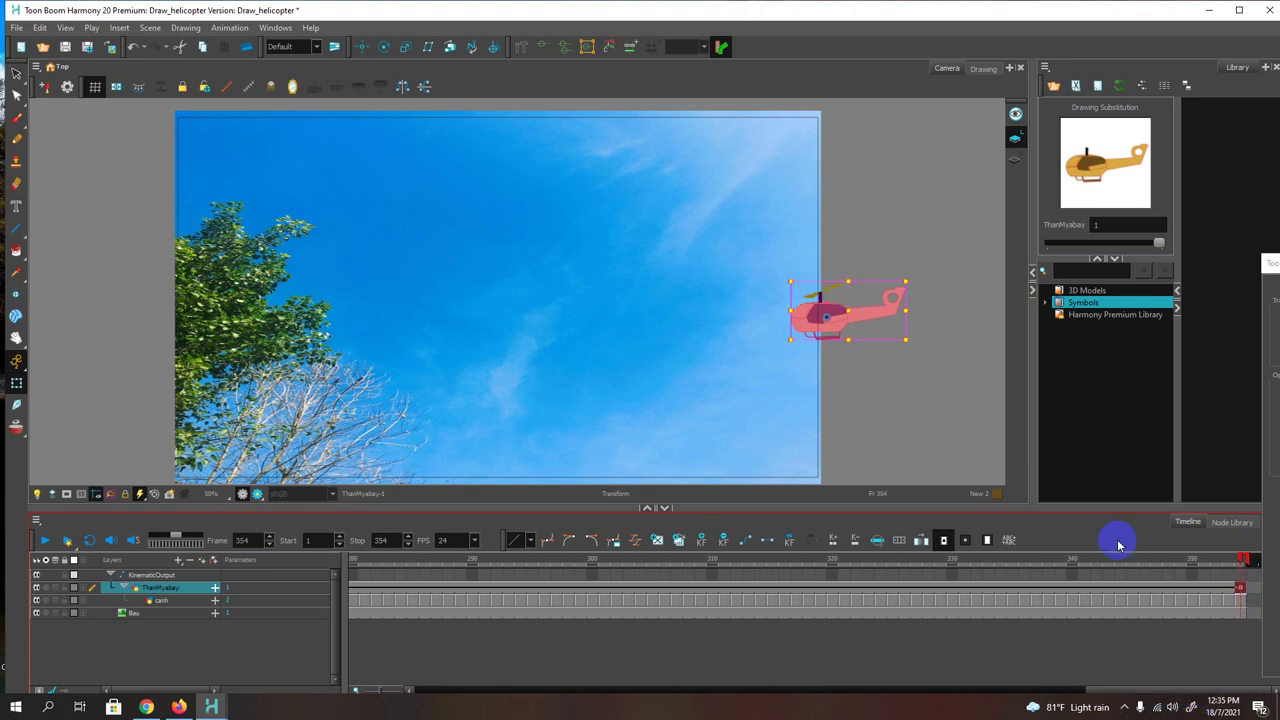
left_click(725, 541)
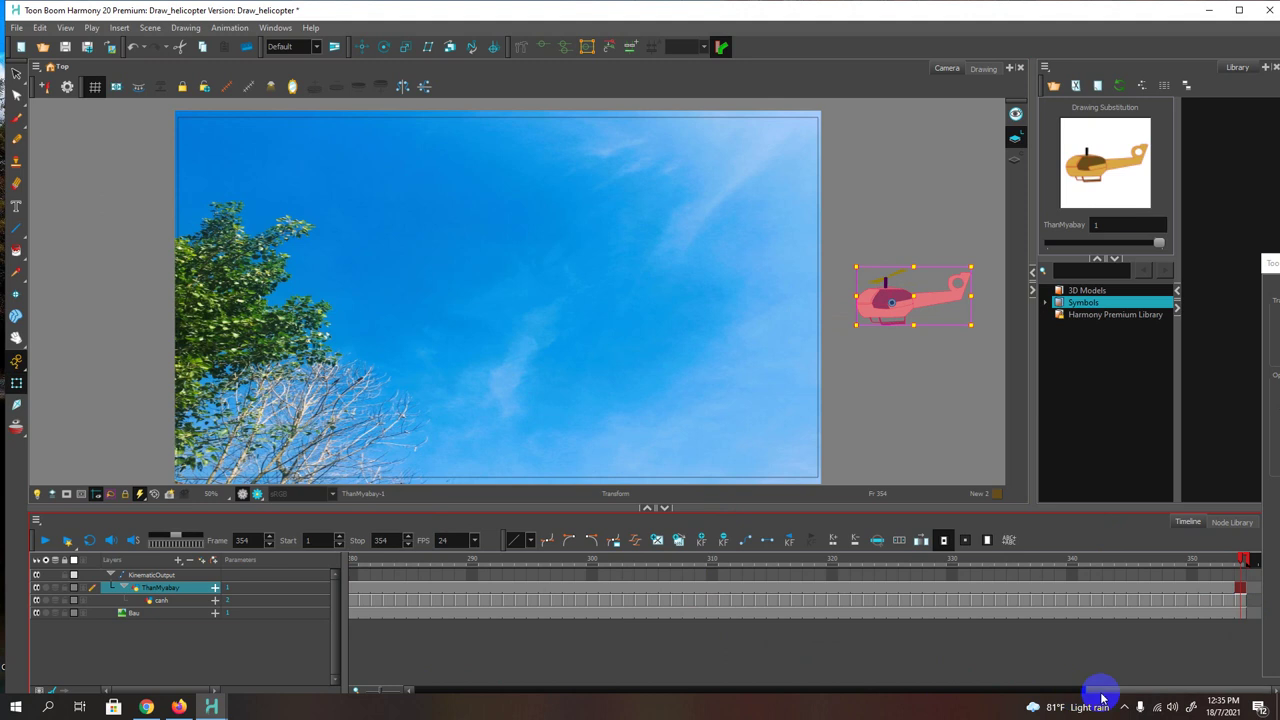
Step: At frame 44, move the helicopter into the sky just right of the frame's centre and enlarge it
left_click_drag(1103, 697, 363, 677)
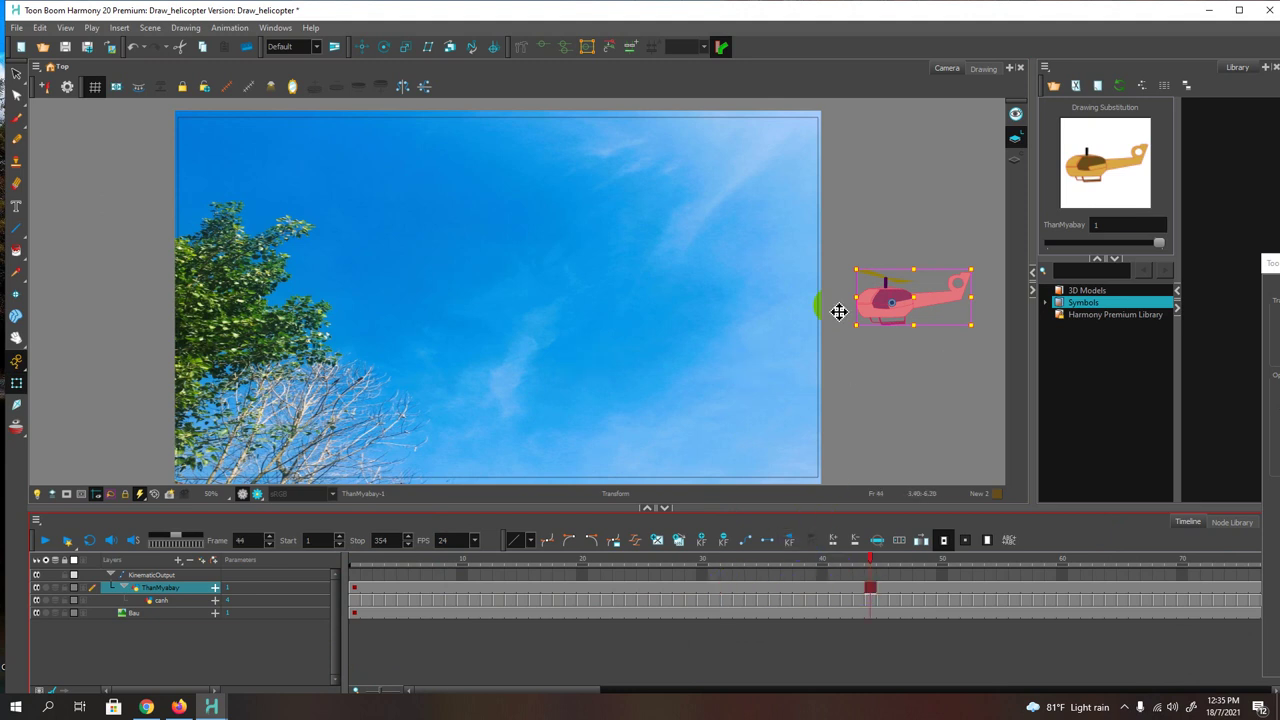
mouse_move(927, 311)
left_mouse_down()
mouse_move(866, 294)
mouse_move(620, 281)
left_mouse_up()
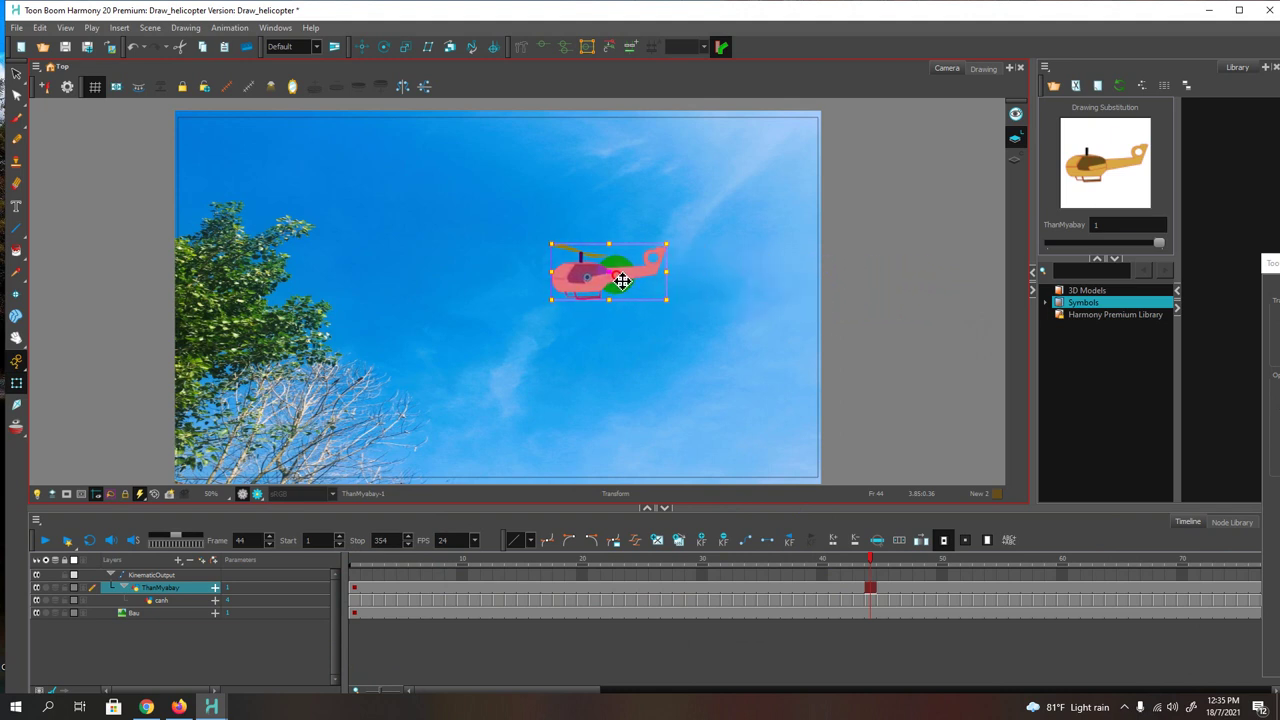
left_click(405, 48)
left_click_drag(642, 289, 704, 350)
Step: At frame 101, scale the helicopter down slightly and move it horizontally left to just past the frame's centre
left_click_drag(583, 689, 691, 698)
left_click(1034, 590)
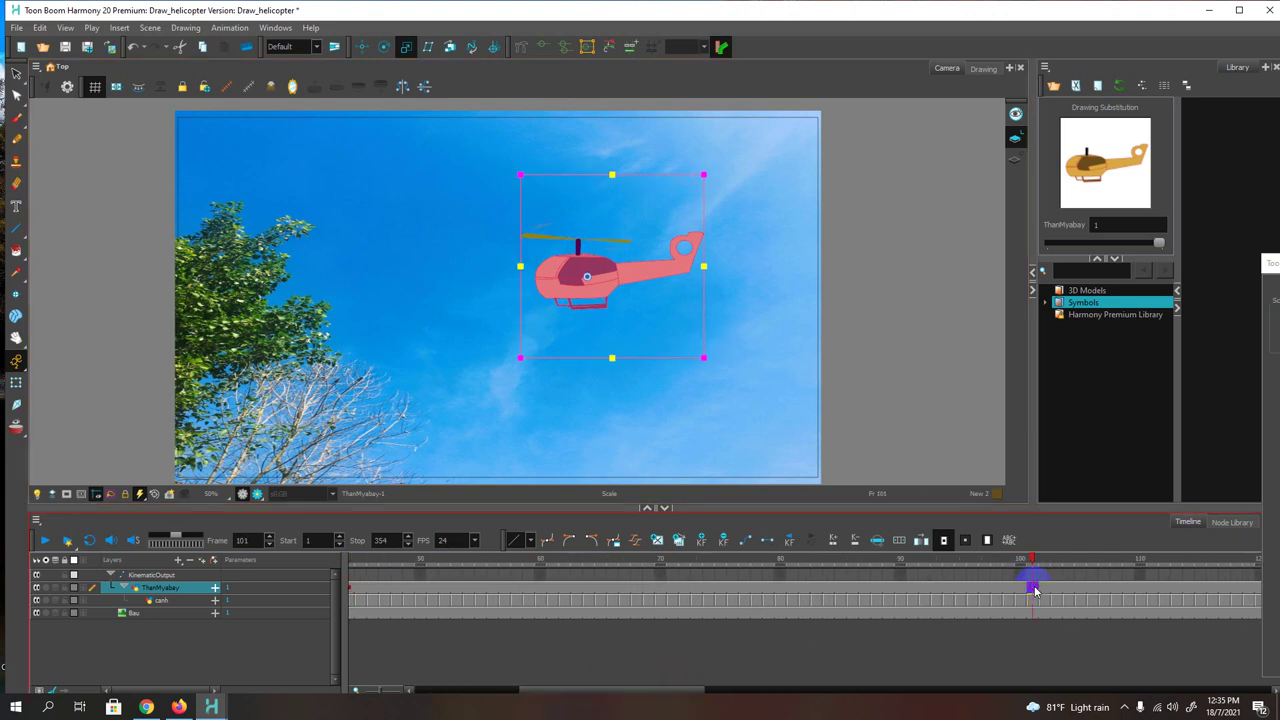
mouse_move(641, 283)
left_mouse_down()
mouse_move(598, 275)
mouse_move(636, 284)
left_mouse_up()
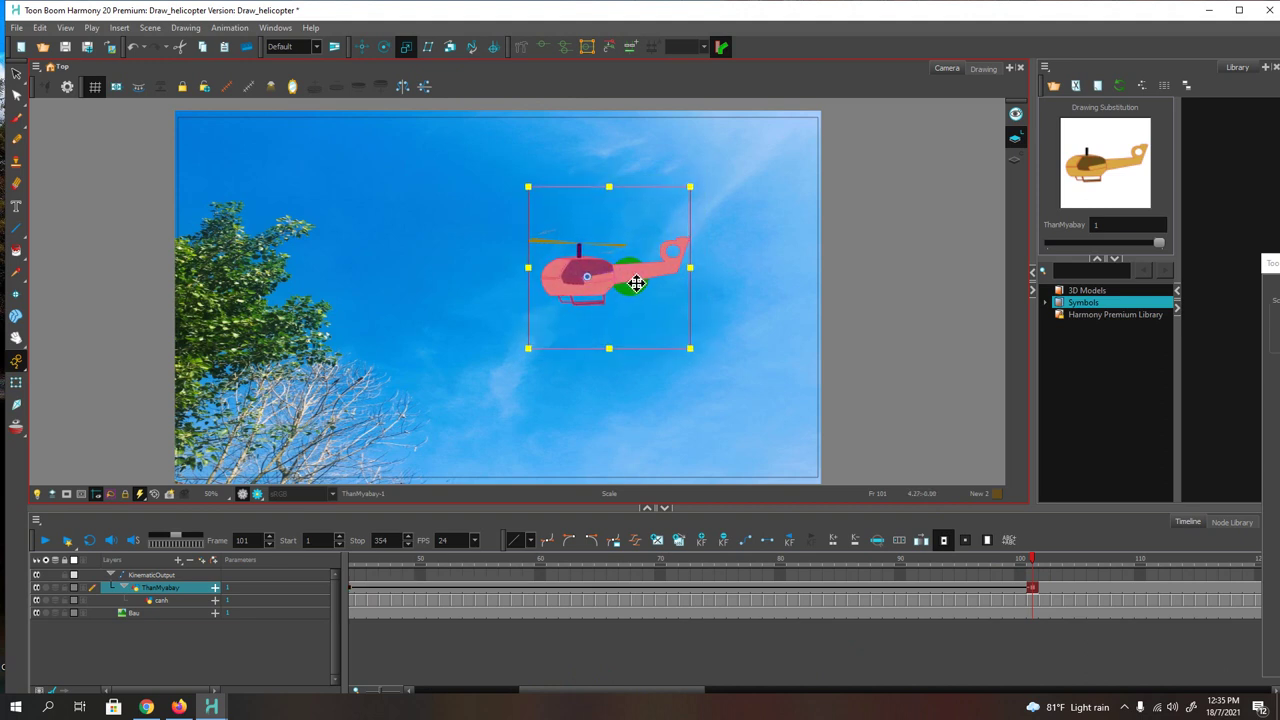
left_click(365, 49)
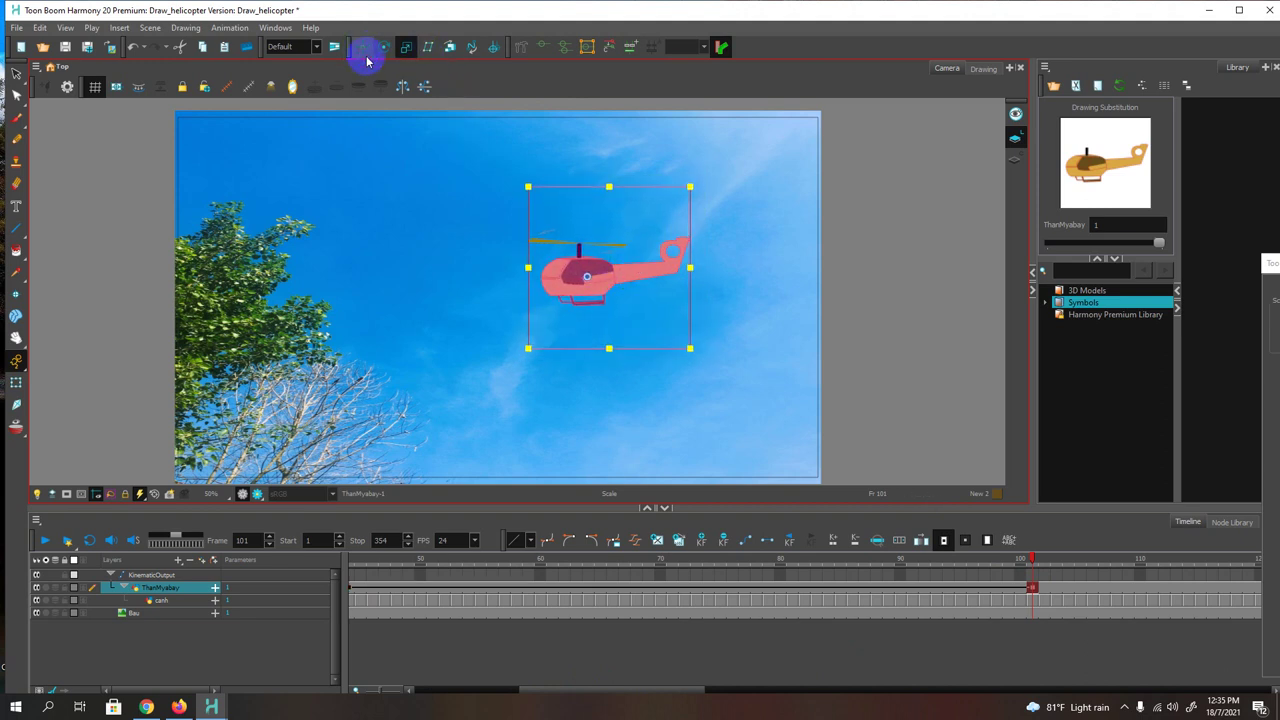
left_click_drag(590, 284, 502, 284)
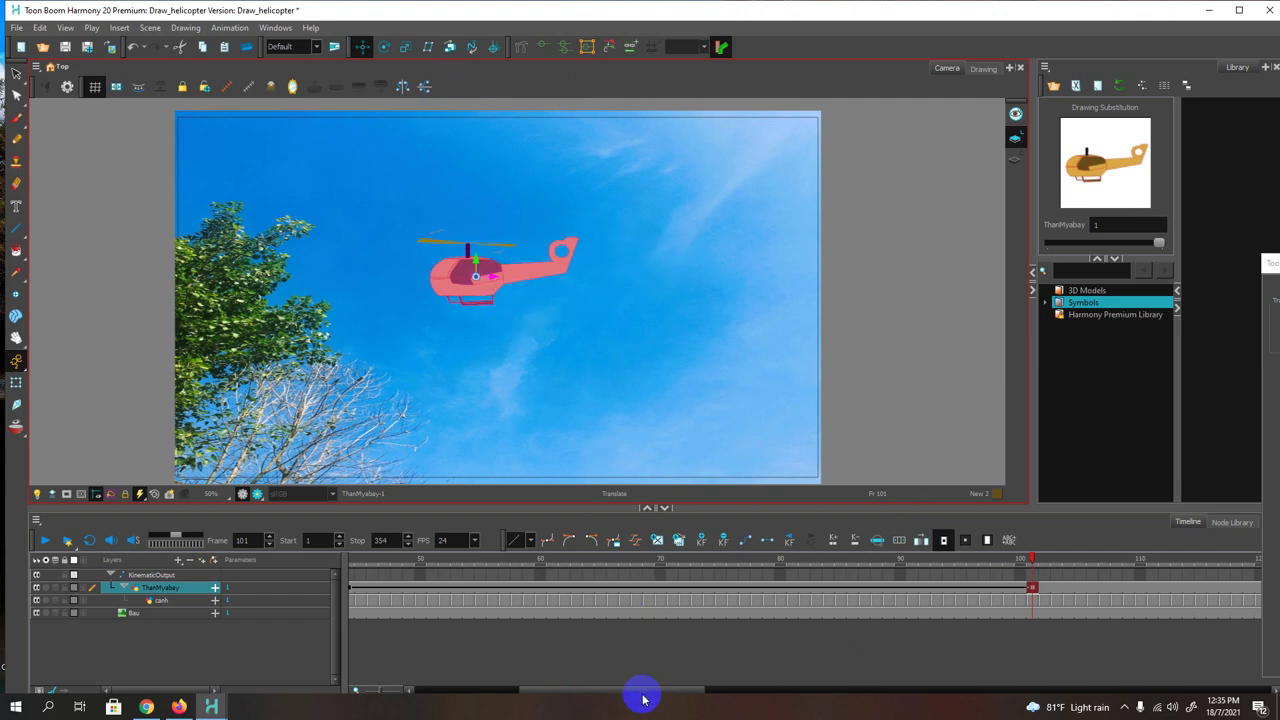
Step: At frame 161, scale up the helicopter on the ThanMyabay layer
left_click_drag(651, 691, 793, 707)
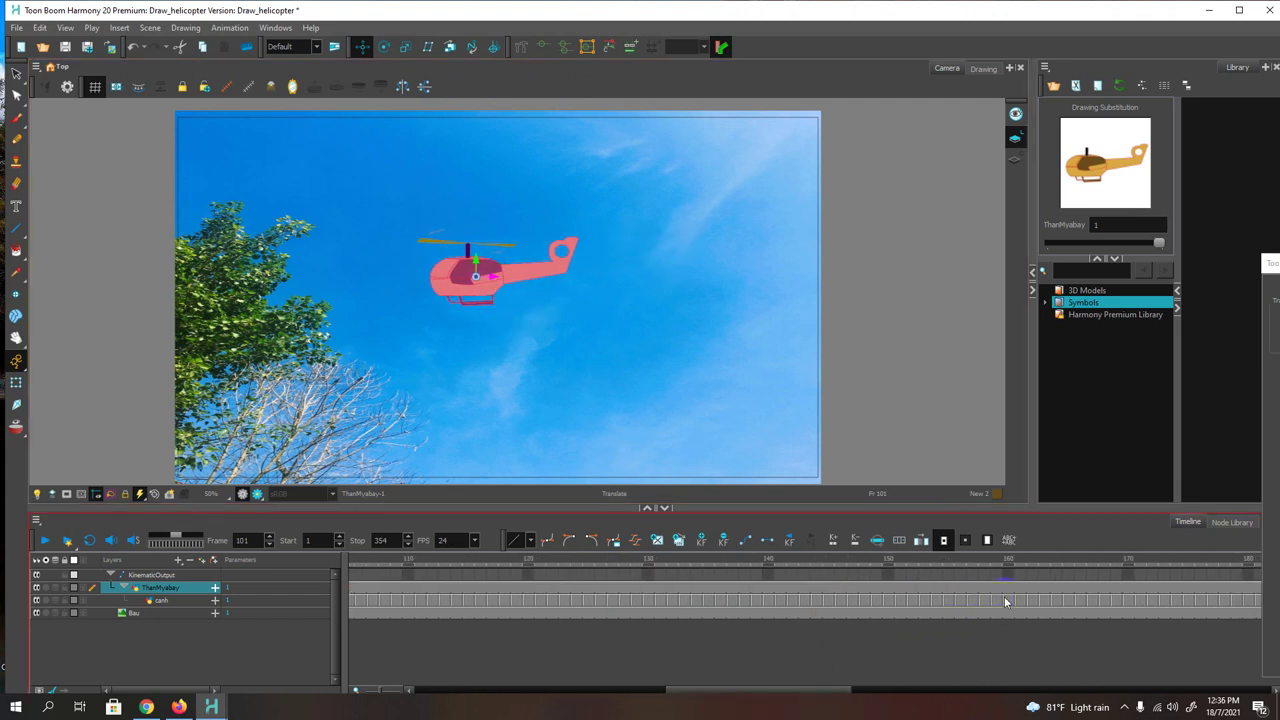
left_click(405, 47)
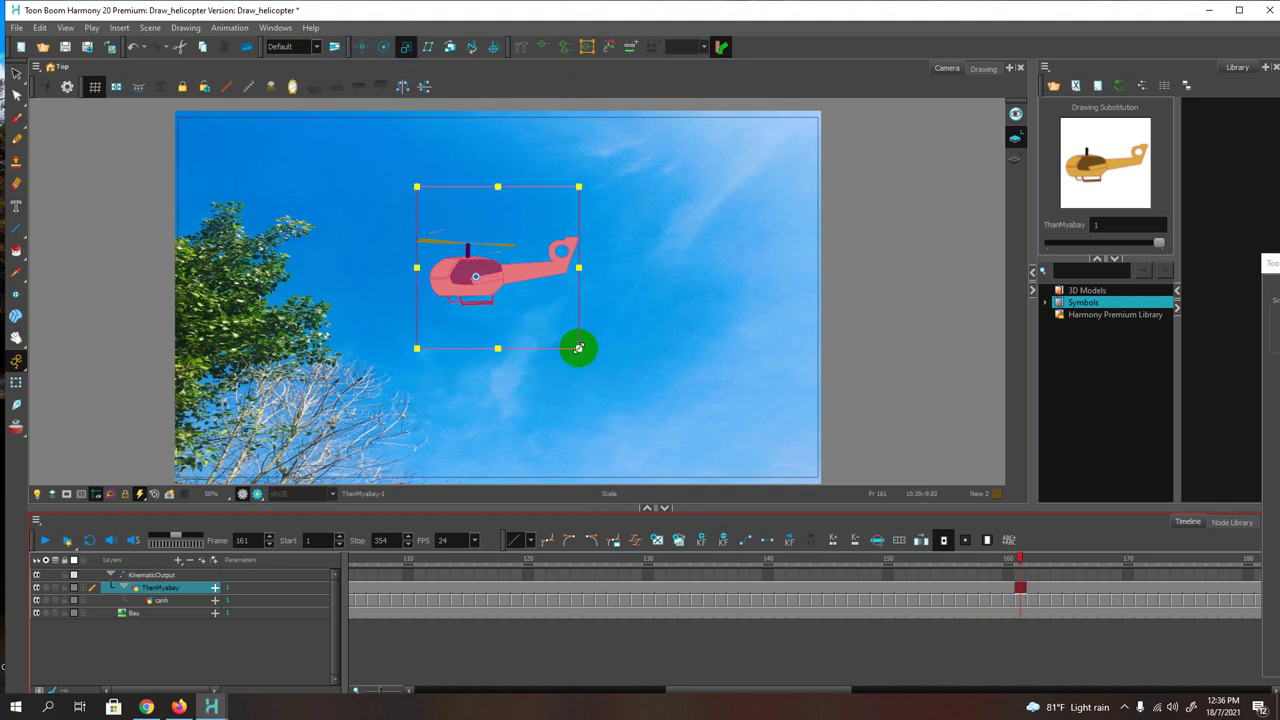
left_click_drag(578, 348, 624, 383)
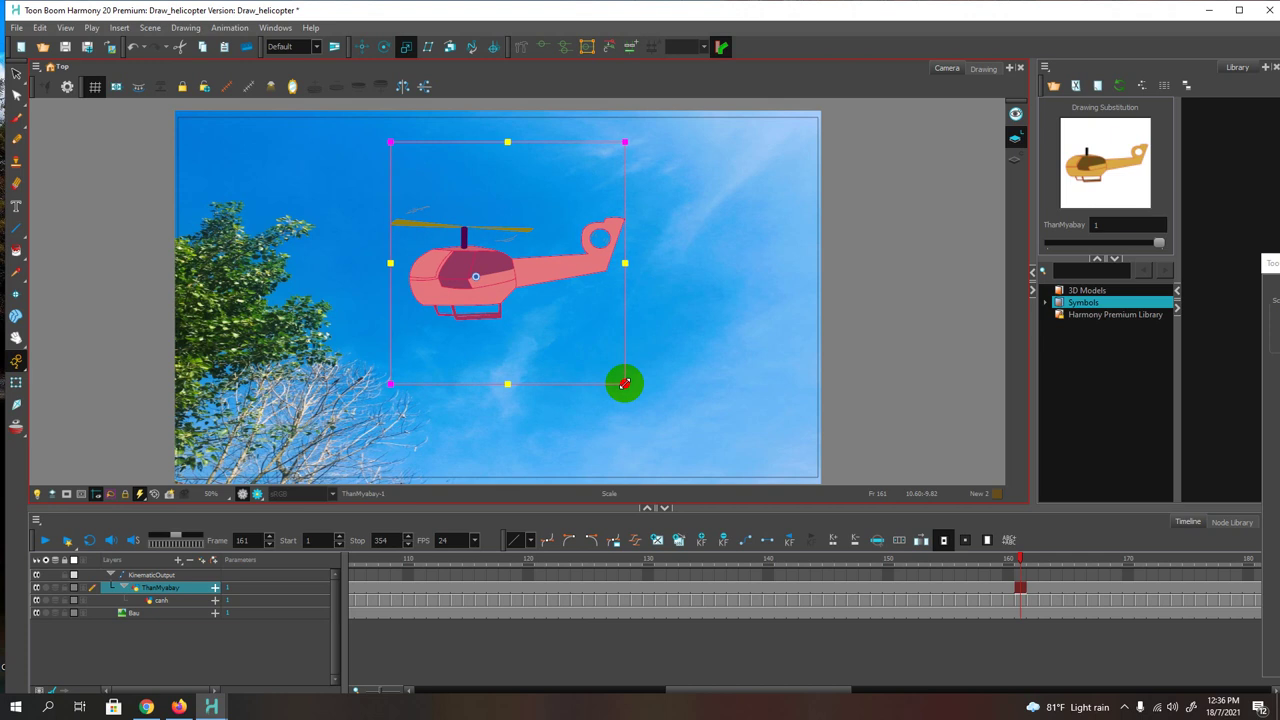
Step: At frame 213, scale the helicopter down slightly and move it left towards the green tree
left_click_drag(729, 691, 867, 700)
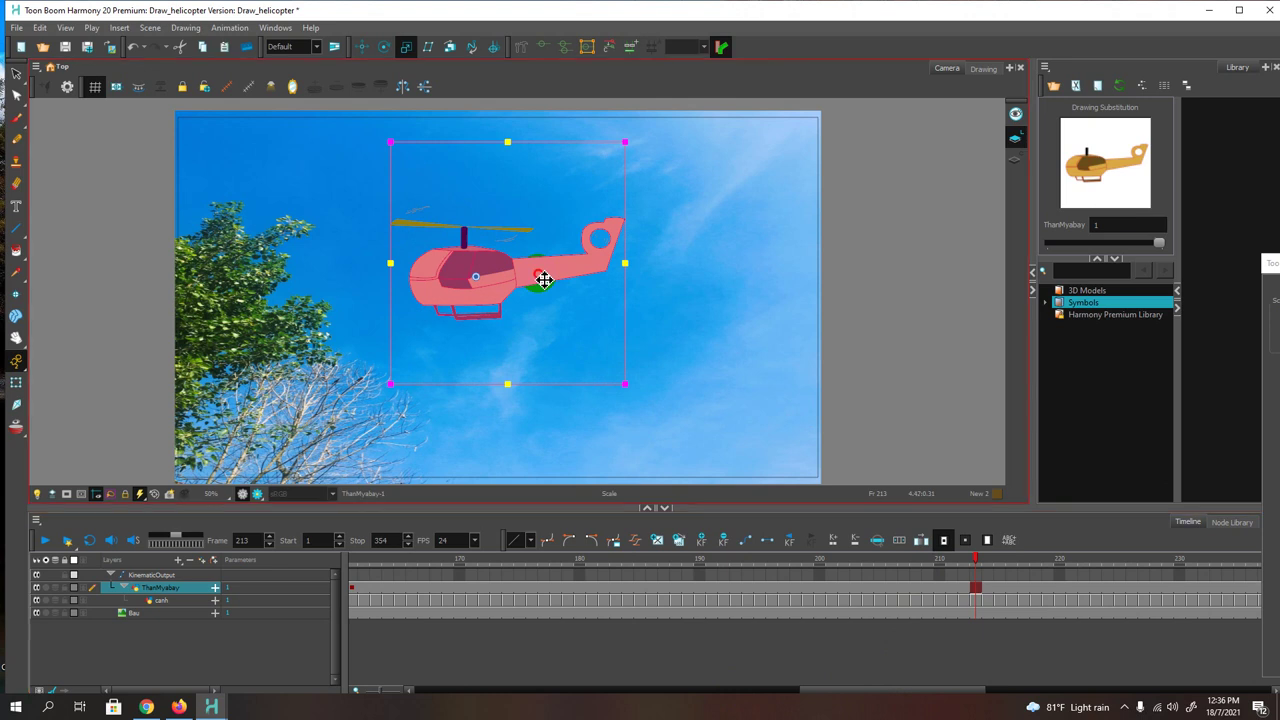
left_click_drag(537, 277, 537, 279)
left_click(355, 52)
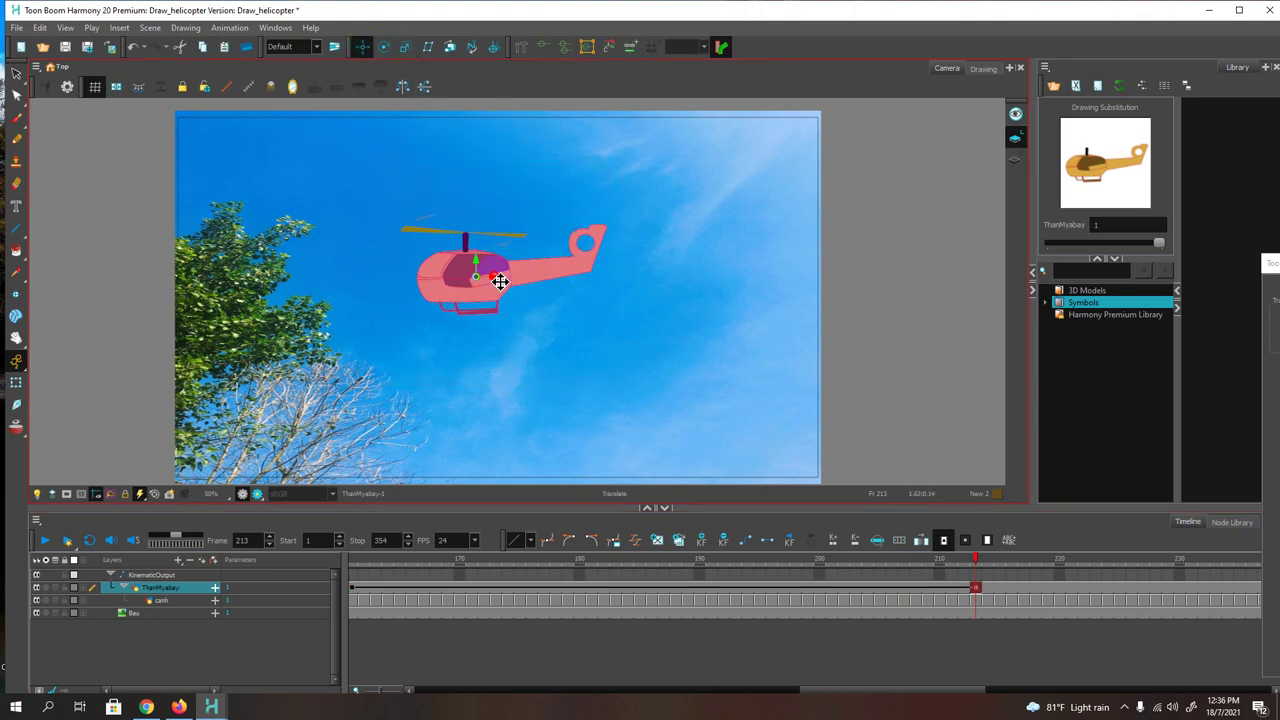
left_click_drag(500, 281, 441, 281)
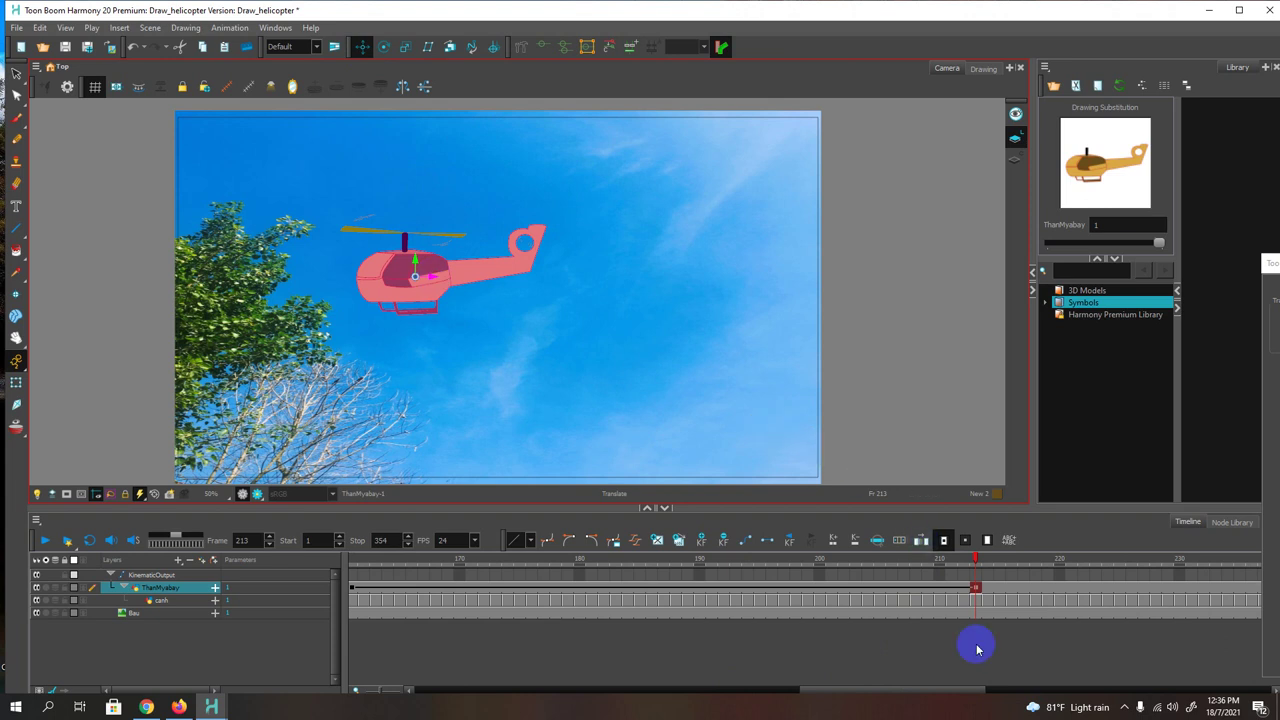
Step: At frame 354, move the helicopter up and left above the tree and enlarge it
left_click_drag(914, 691, 1215, 700)
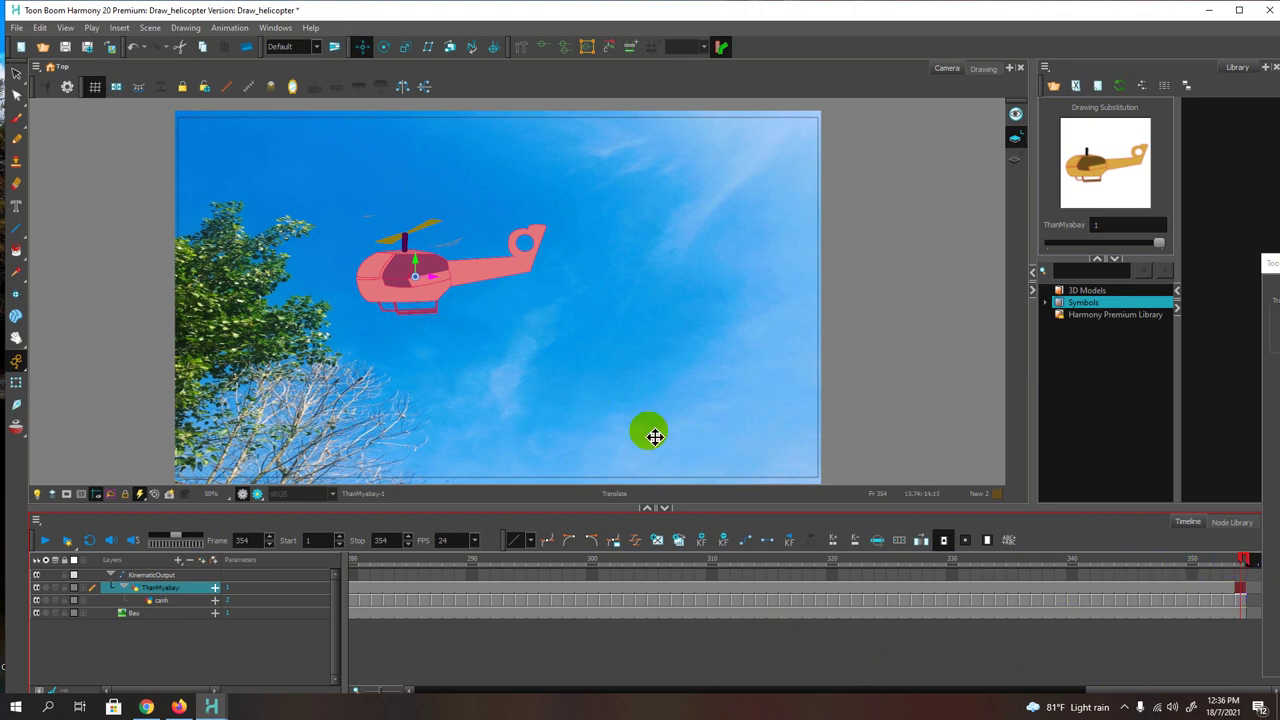
left_click(15, 381)
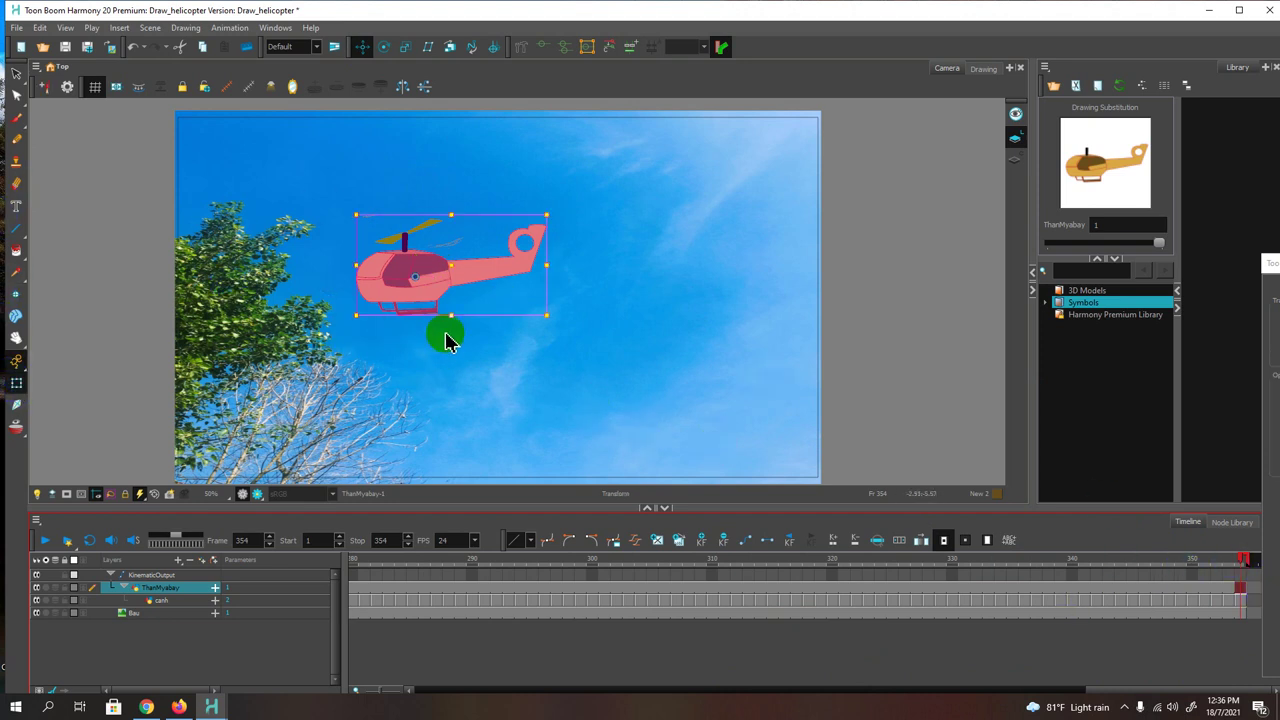
left_click_drag(487, 278, 456, 199)
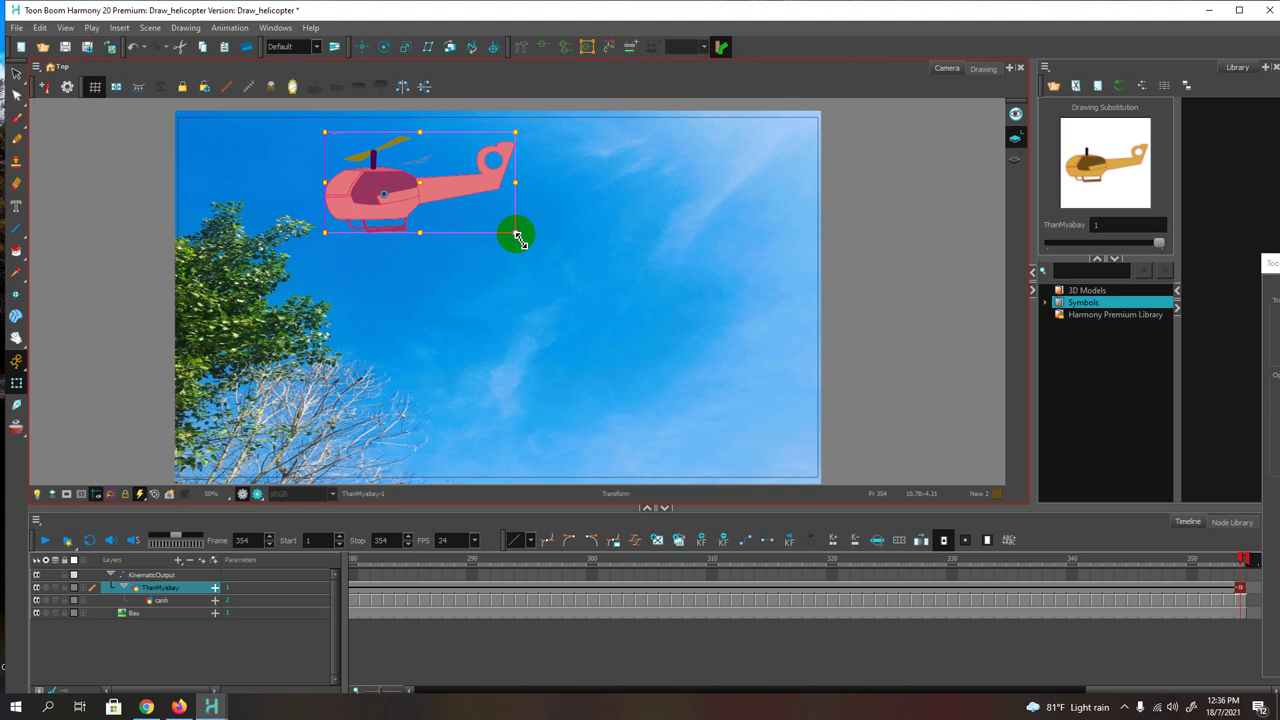
left_click(406, 48)
left_click_drag(515, 232, 571, 313)
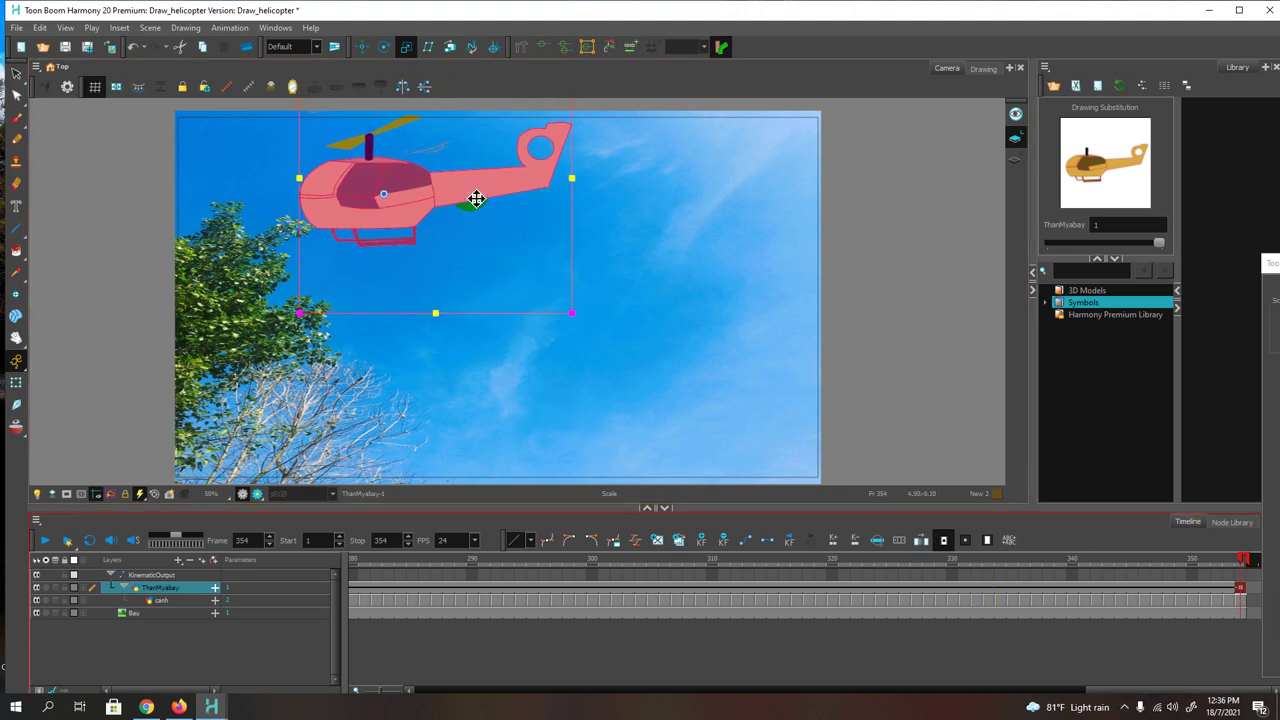
Step: Play the helicopter animation from frame 1 to review the flight
left_click_drag(1114, 691, 382, 618)
left_click(358, 565)
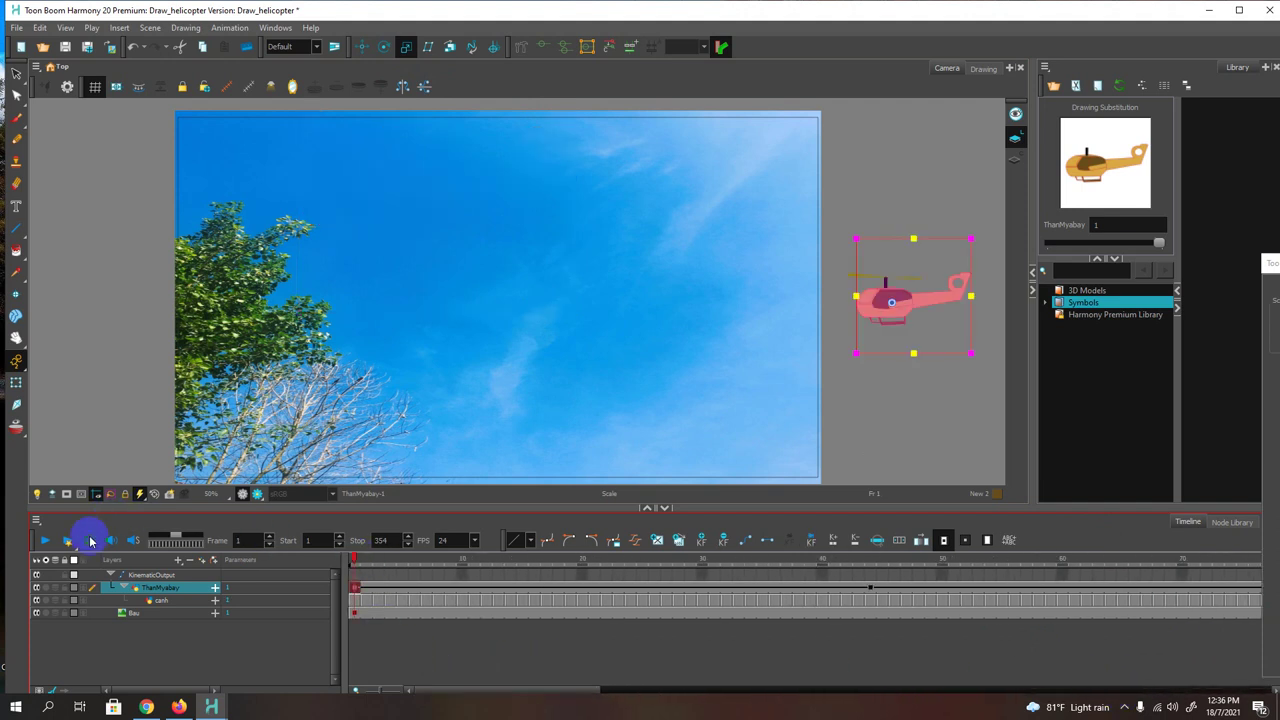
left_click(44, 541)
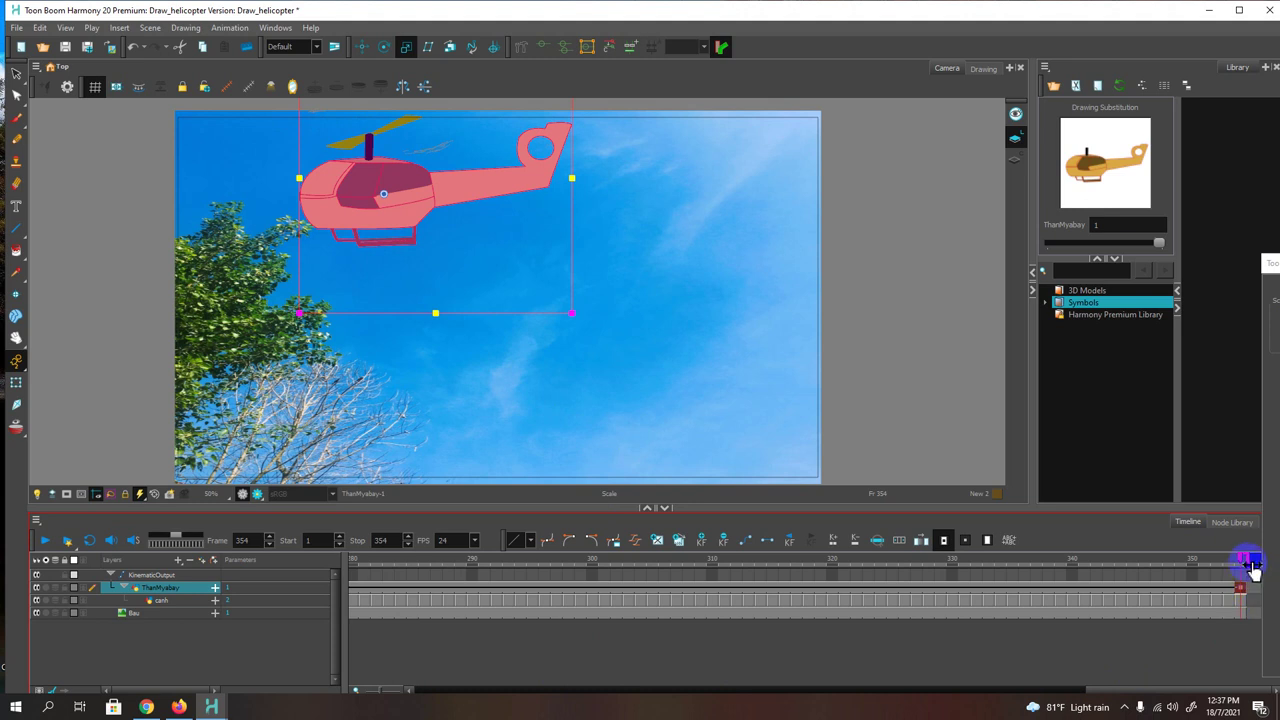
Step: Extend the scene length to 427 frames and expose drawing 1 on the ThanMyabay and Bau layers at frame 427
mouse_move(1262, 560)
left_mouse_down()
mouse_move(1270, 545)
mouse_move(1258, 568)
left_mouse_up()
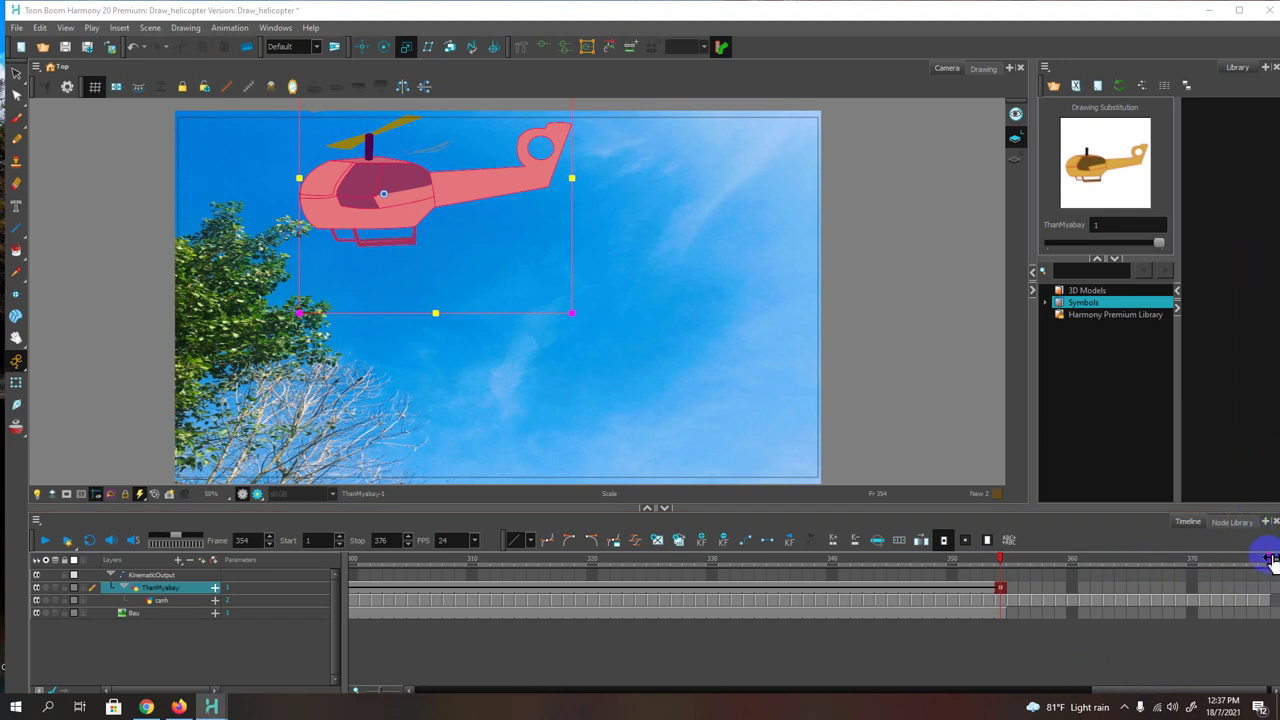
mouse_move(1270, 560)
left_mouse_down()
mouse_move(1052, 560)
mouse_move(1276, 563)
left_mouse_up()
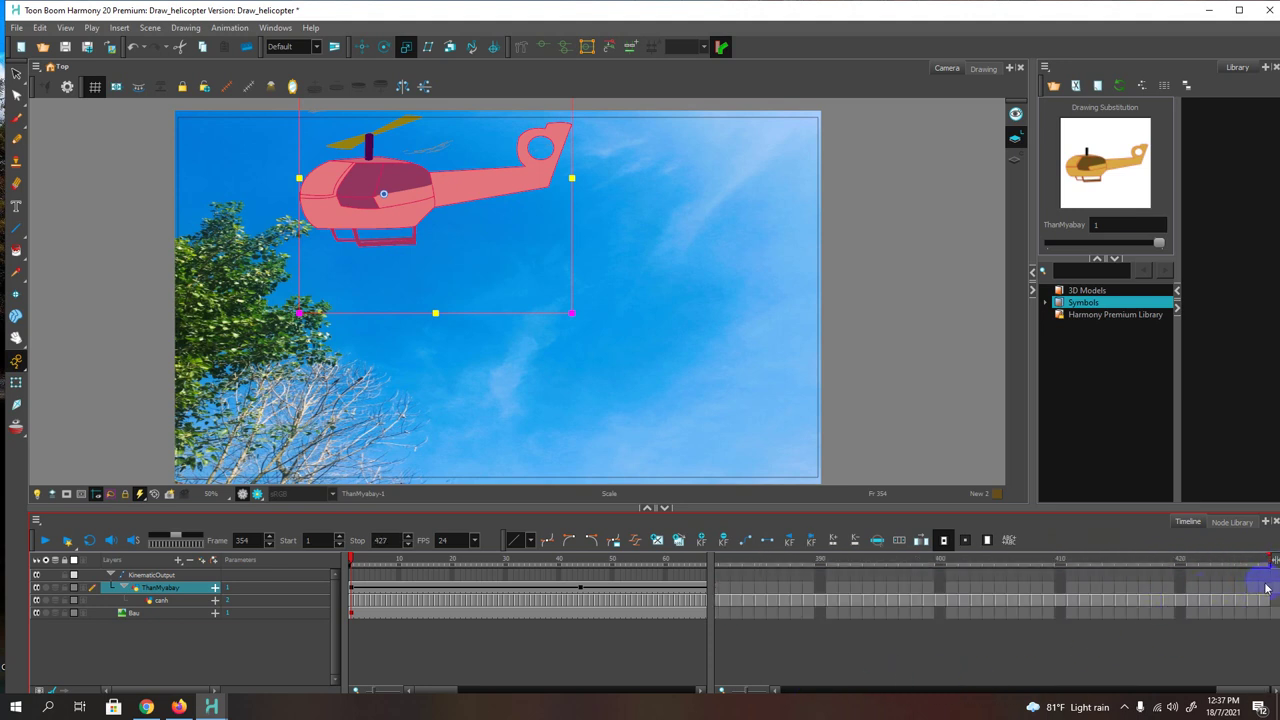
left_click(1265, 588)
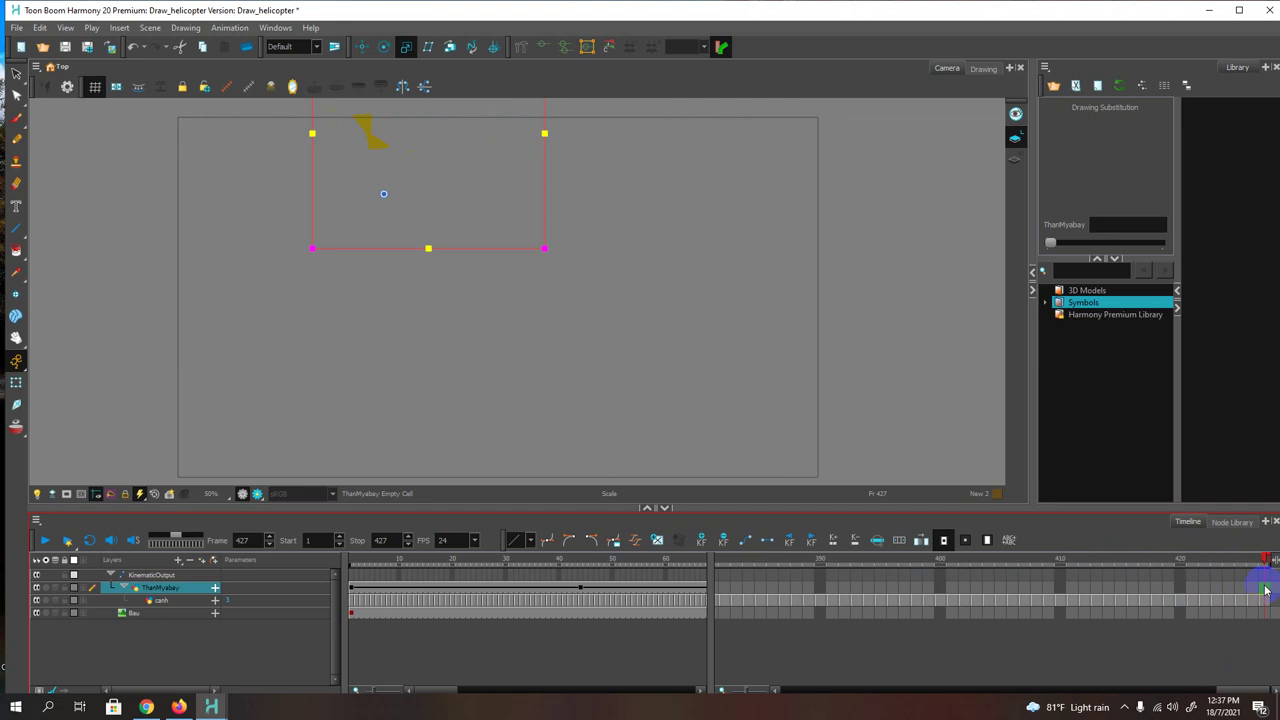
left_click(1266, 614)
key("1")
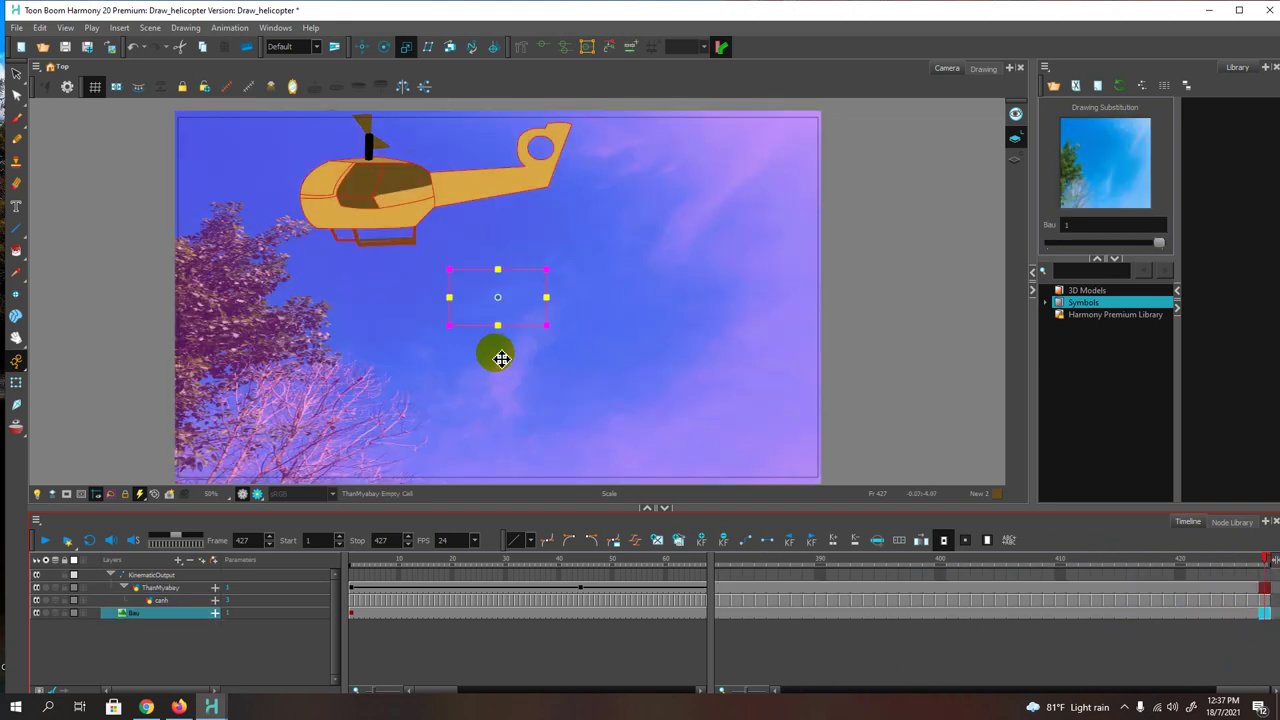
Step: At frame 386, use the Transform tool to move the helicopter on the ThanMyabay layer down and right to mid-sky and enlarge it
left_click(361, 52)
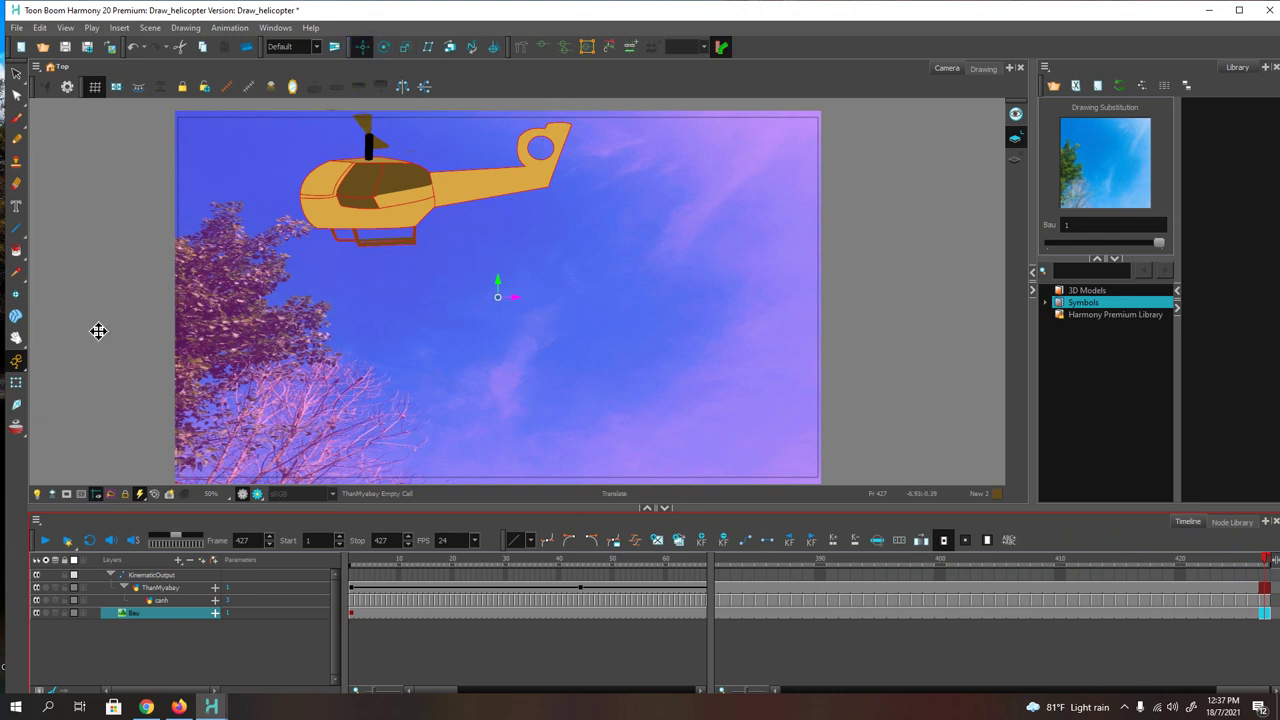
left_click(16, 383)
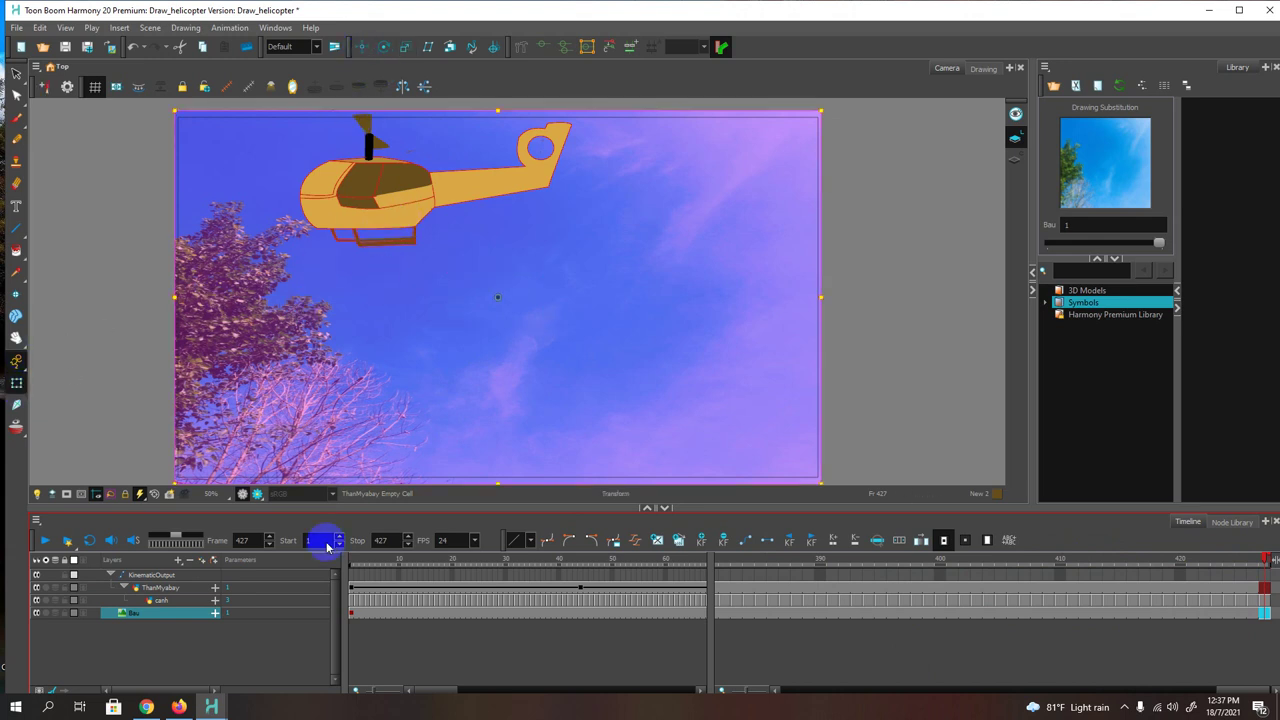
left_click(177, 587)
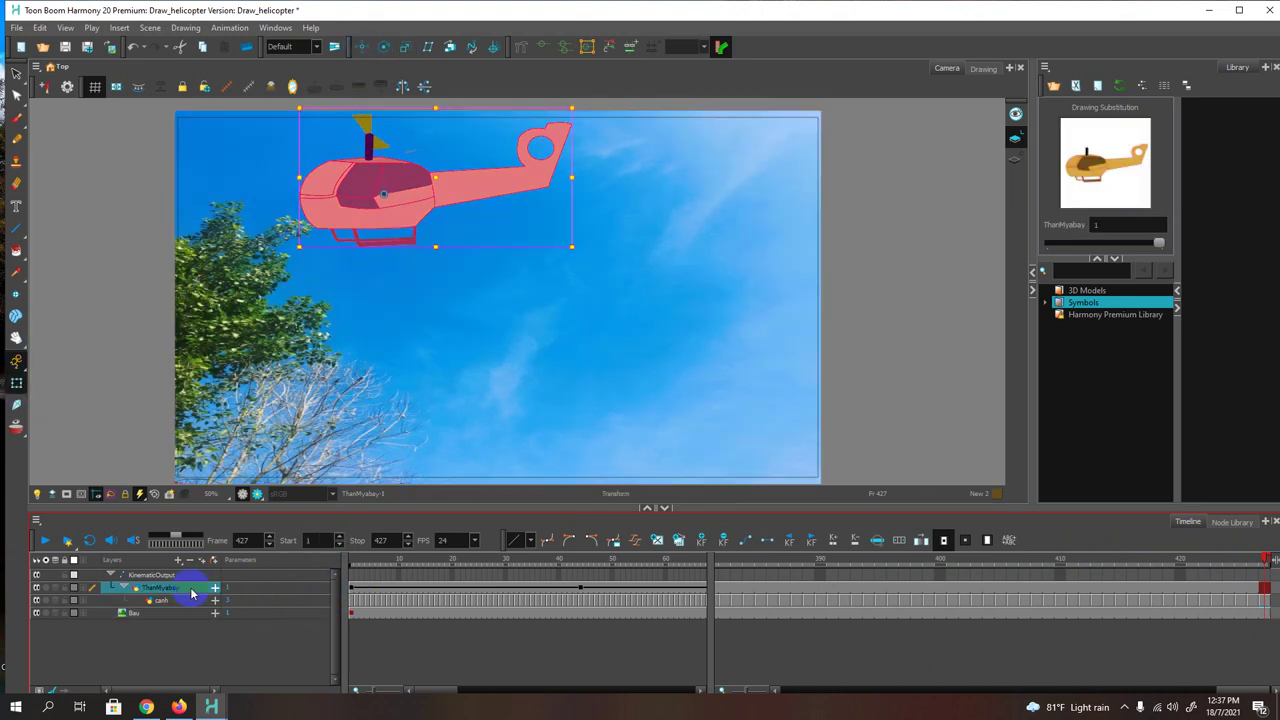
left_click(449, 228)
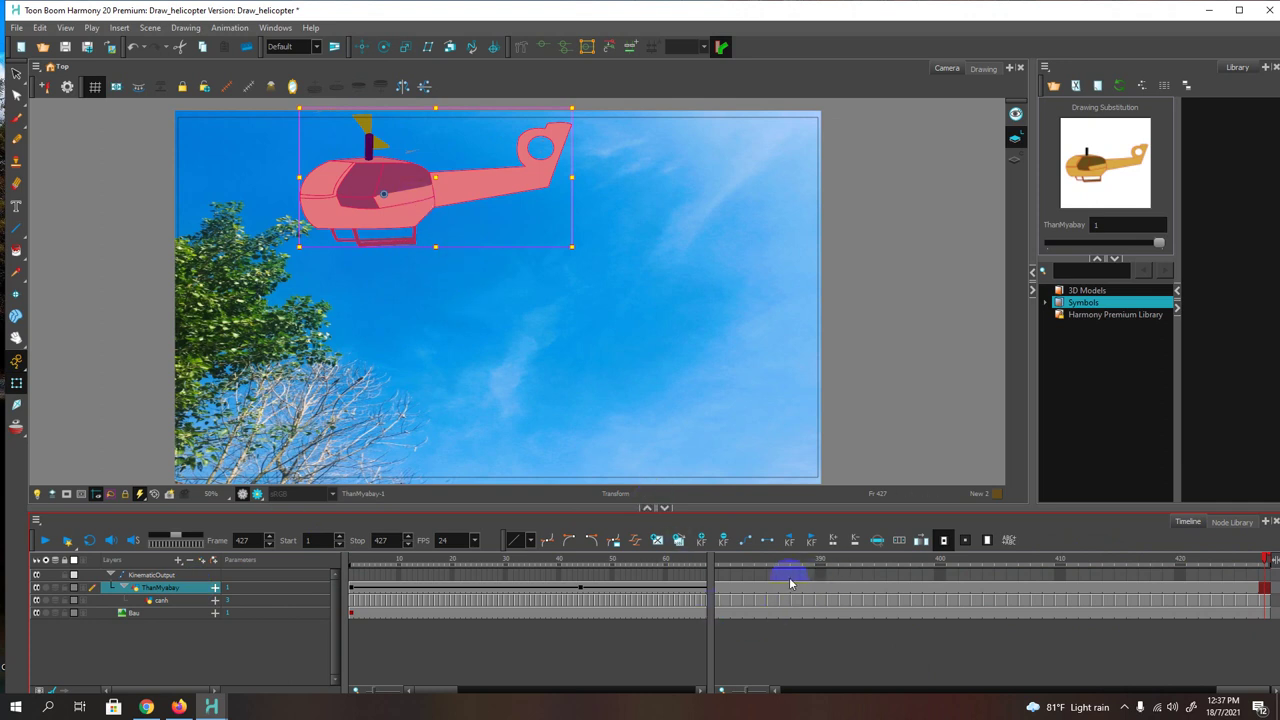
left_click(700, 698)
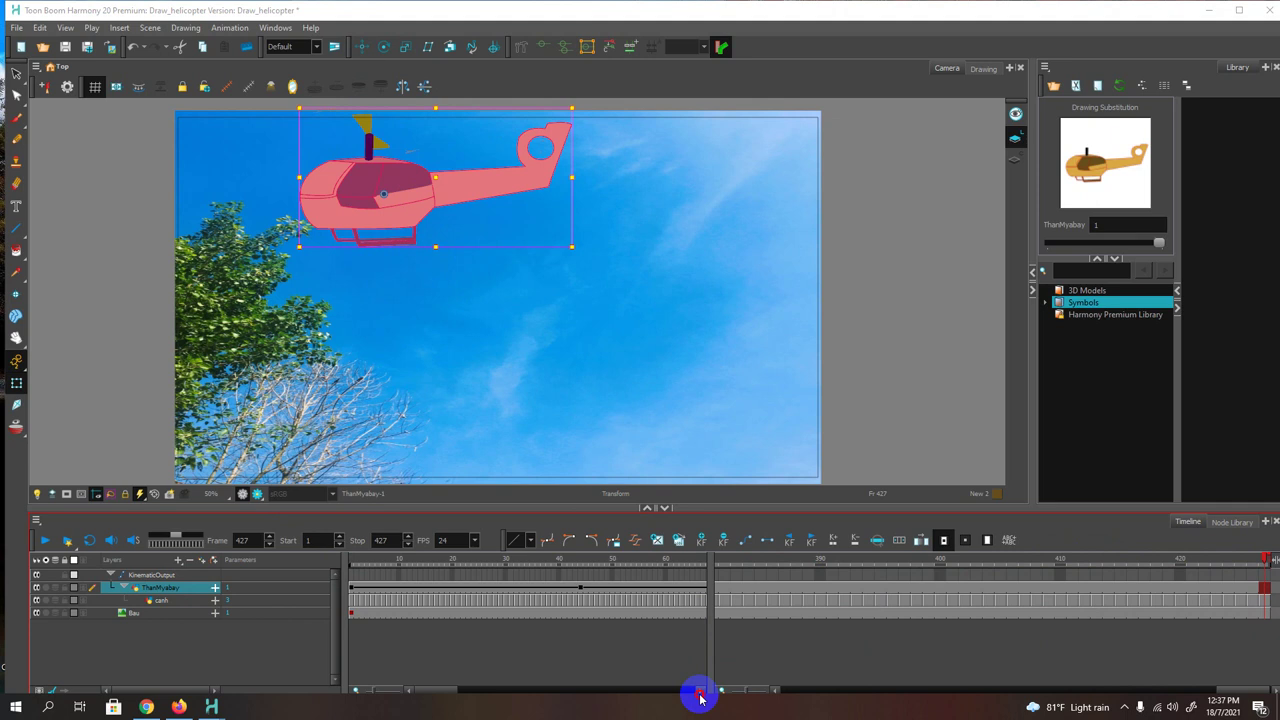
left_click_drag(443, 694, 687, 703)
left_click(467, 591)
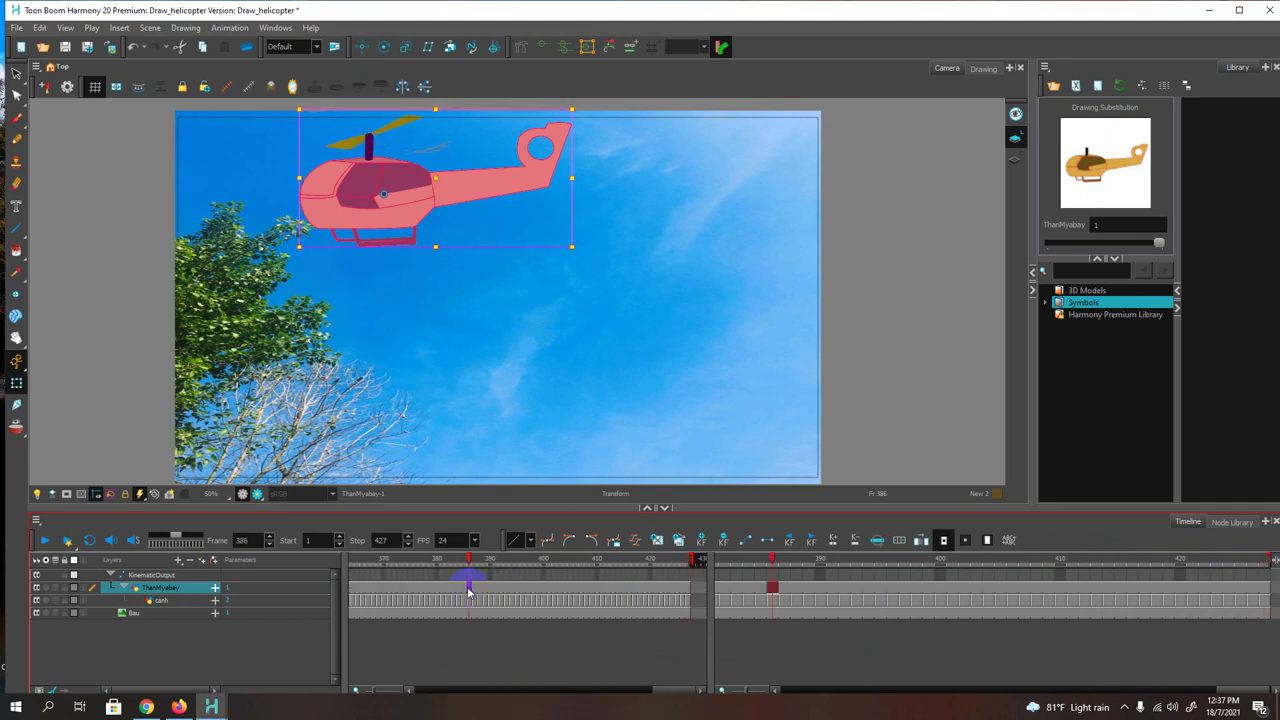
left_click_drag(416, 195, 486, 306)
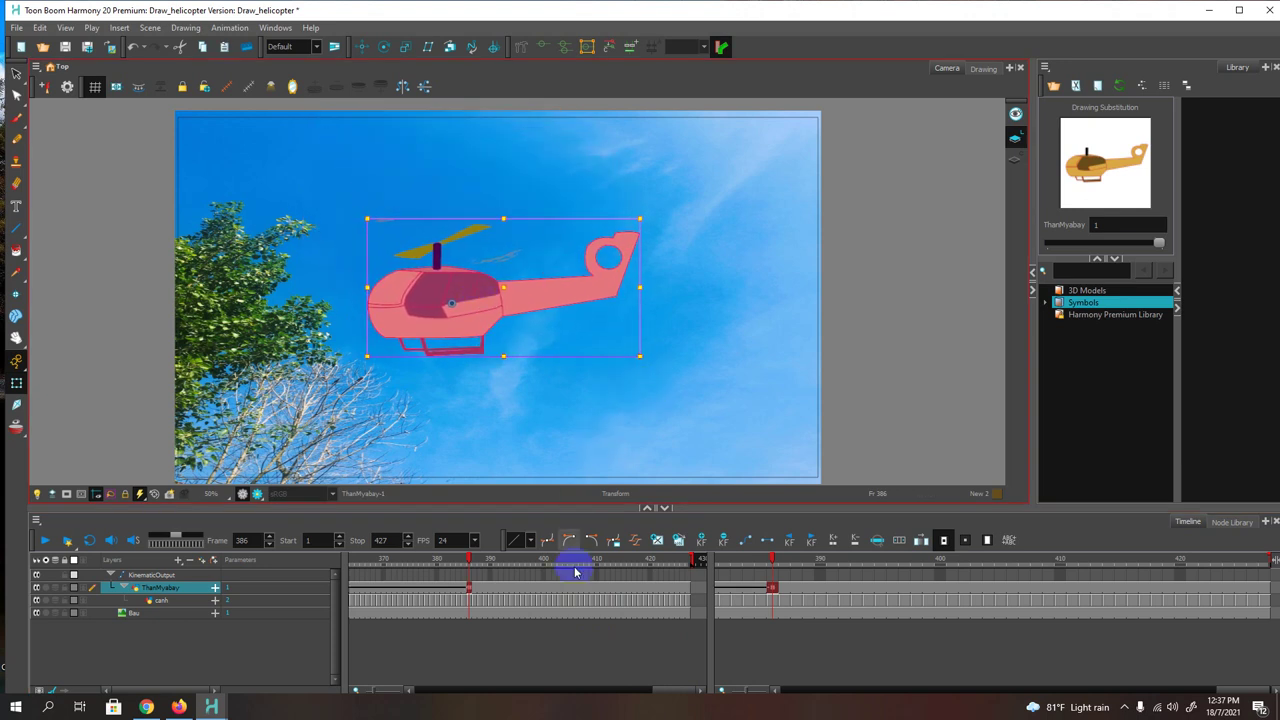
left_click(641, 388)
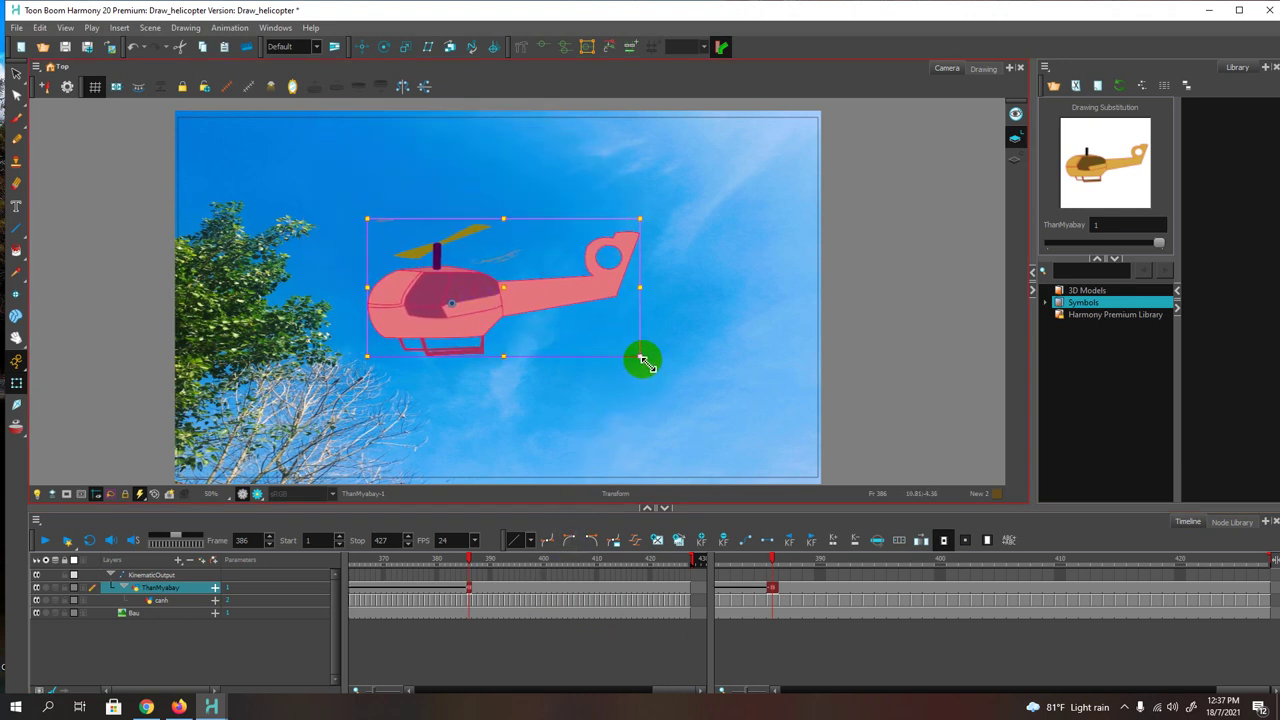
mouse_move(645, 362)
left_mouse_down()
mouse_move(690, 387)
mouse_move(694, 434)
left_mouse_up()
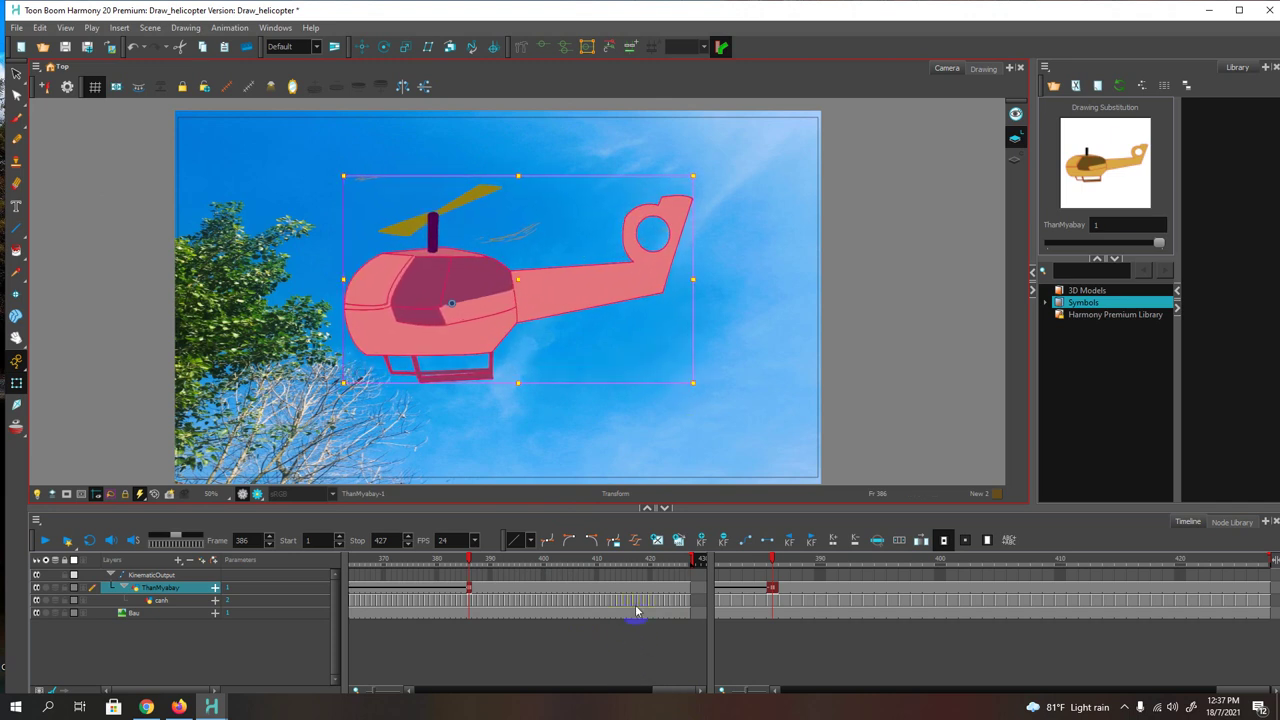
Step: At frame 419, enlarge the helicopter further while keeping it in the middle of the sky
left_click(643, 591)
left_click(700, 408)
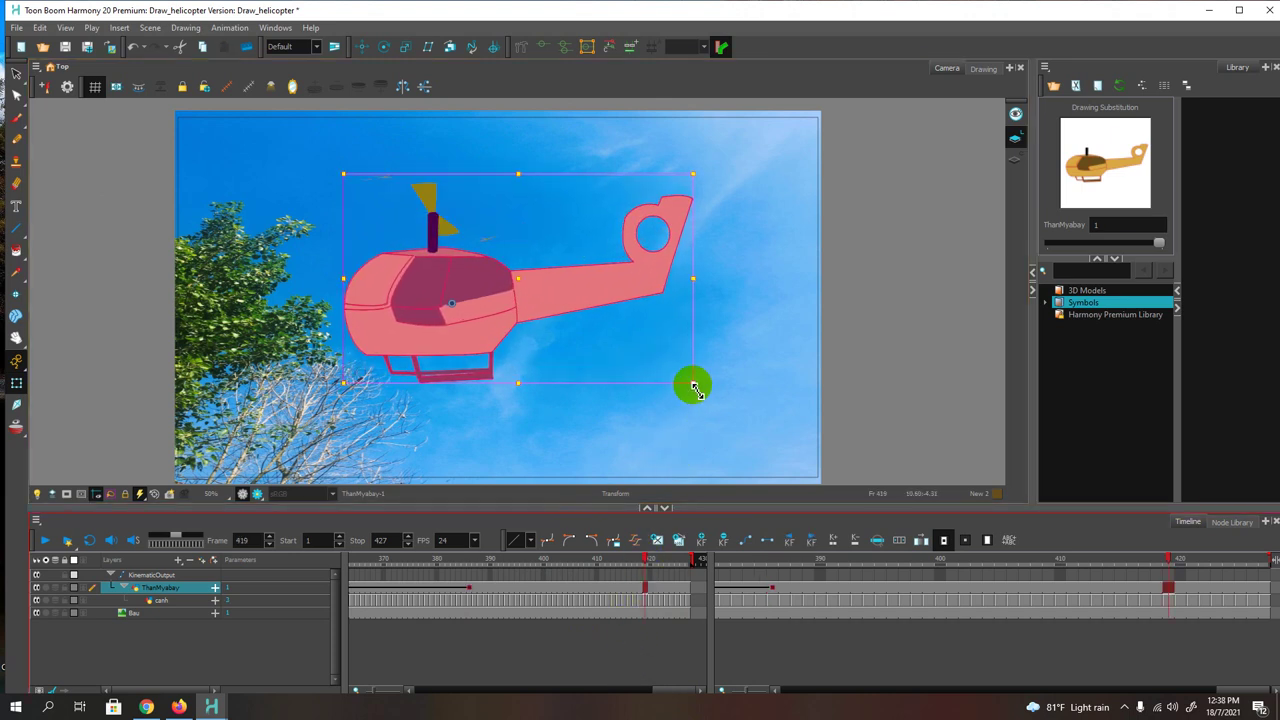
left_click_drag(694, 388, 740, 405)
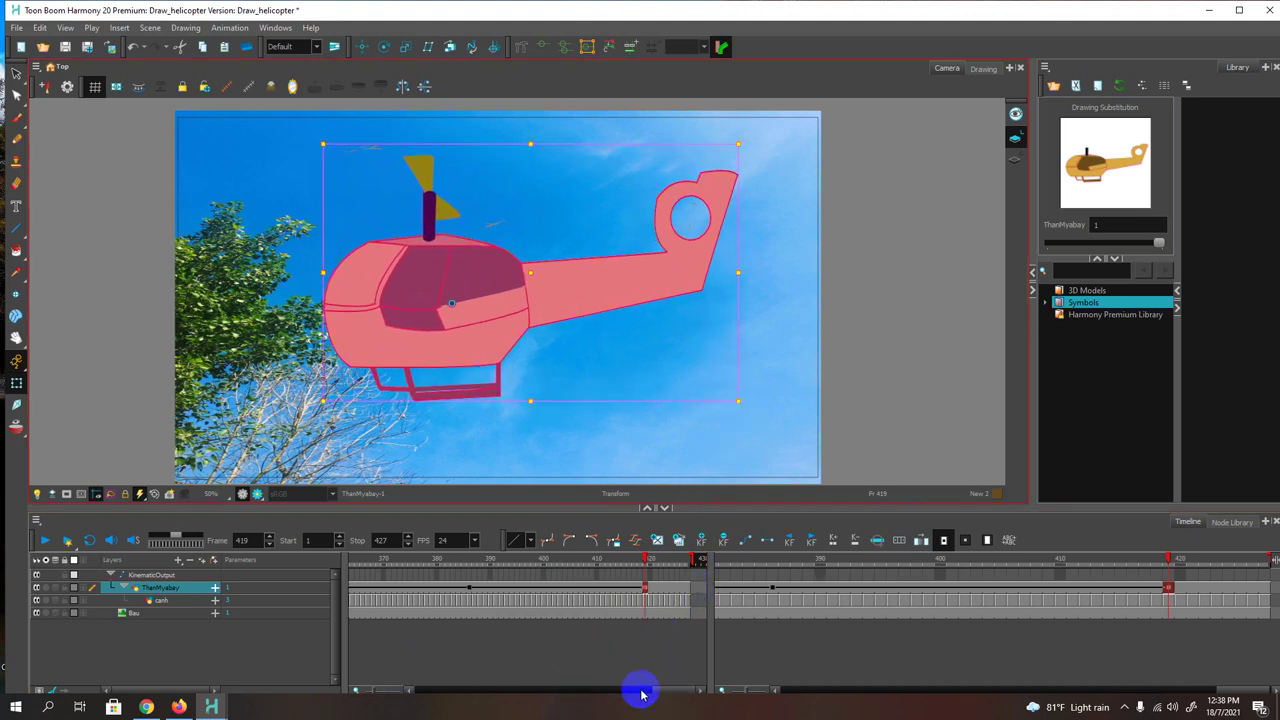
Step: Play the extended helicopter animation from frame 1 through frame 427 to review it, and clear the selection
left_click_drag(666, 694, 420, 688)
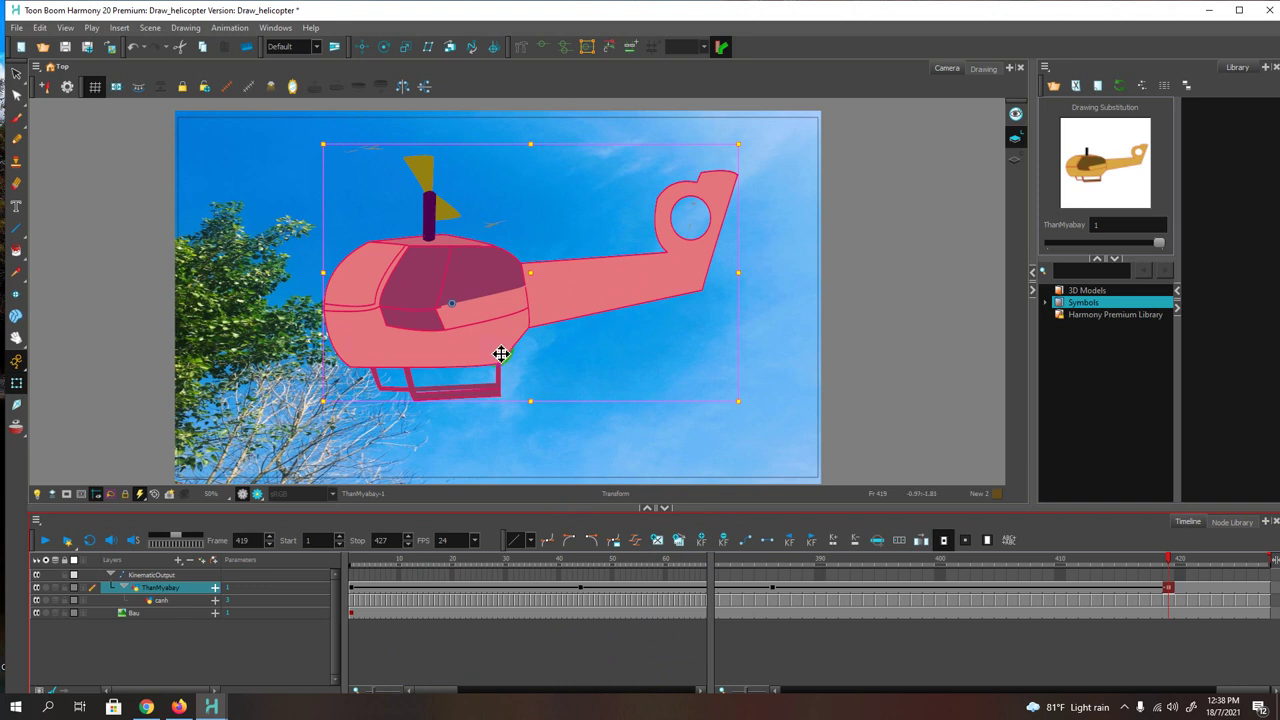
left_click_drag(702, 328, 693, 376)
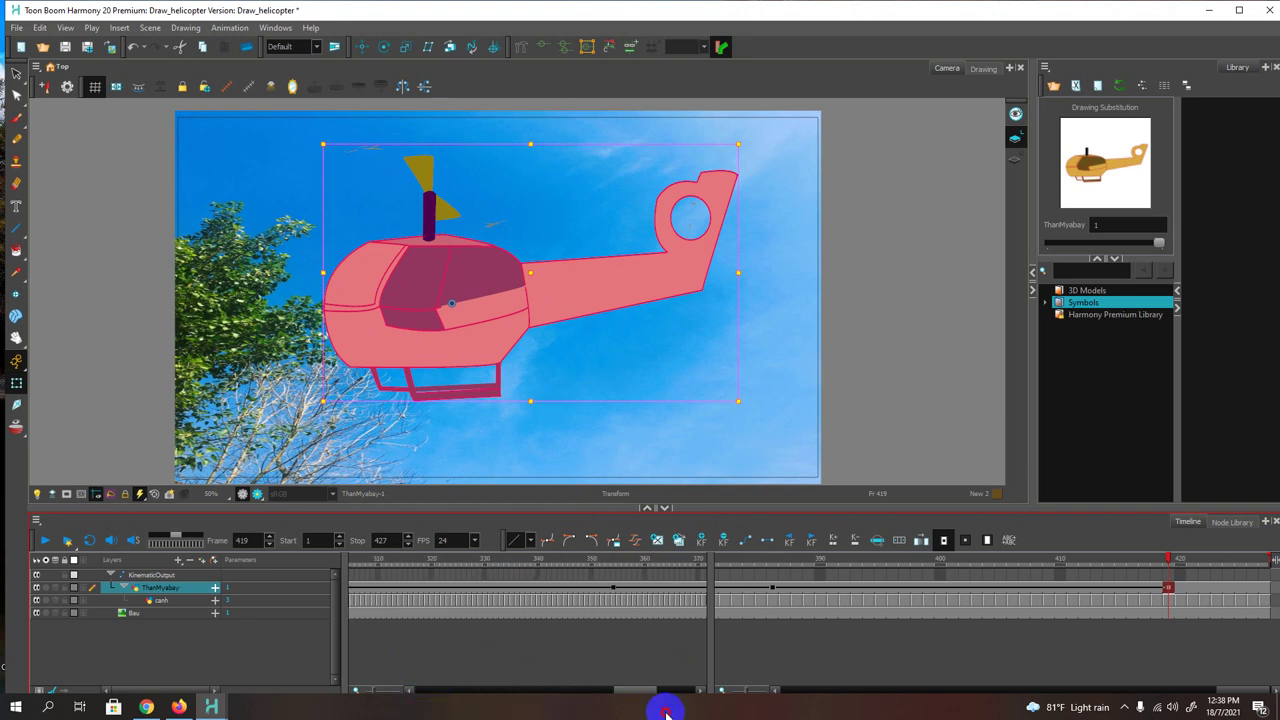
left_click_drag(380, 224, 326, 262)
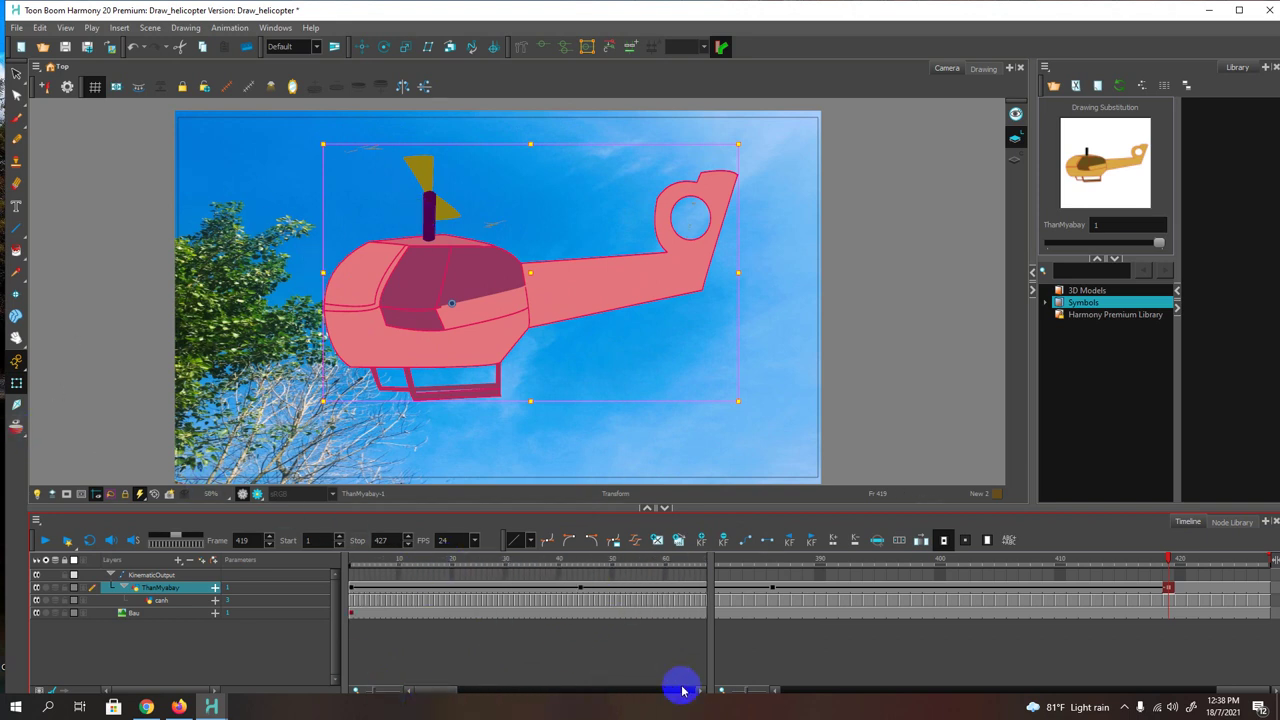
left_click(355, 564)
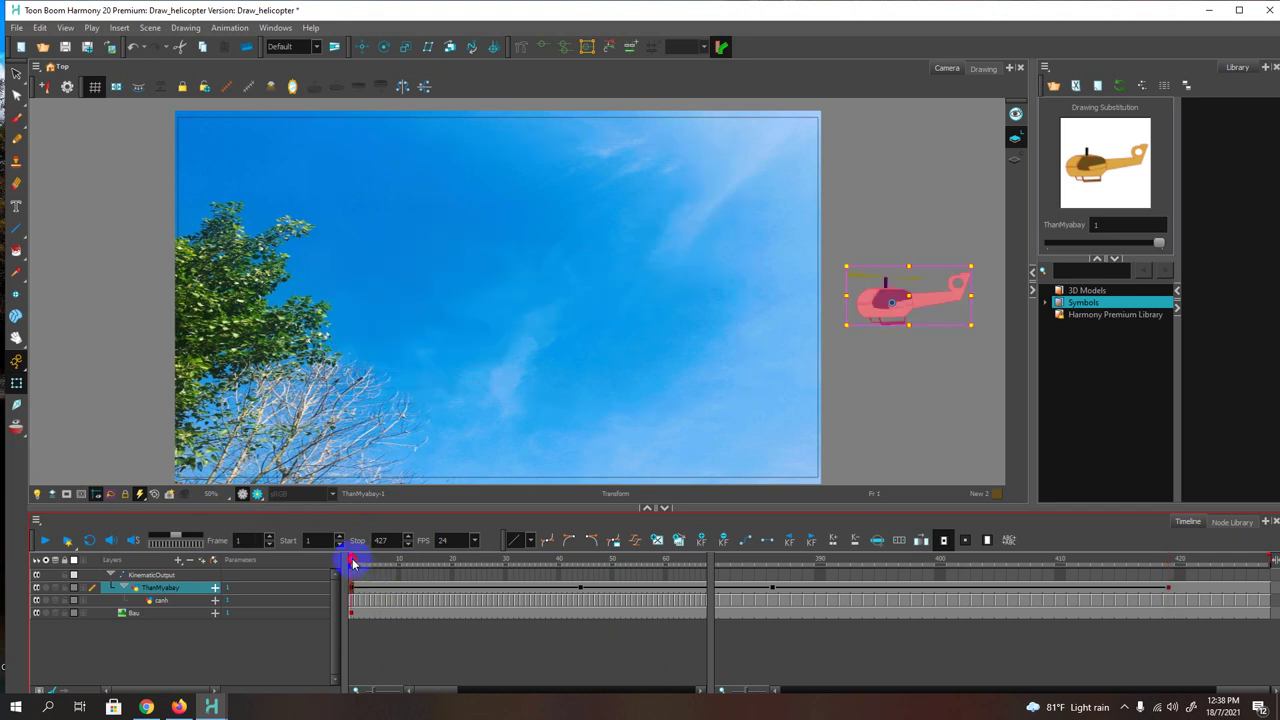
left_click(44, 541)
left_click(467, 458)
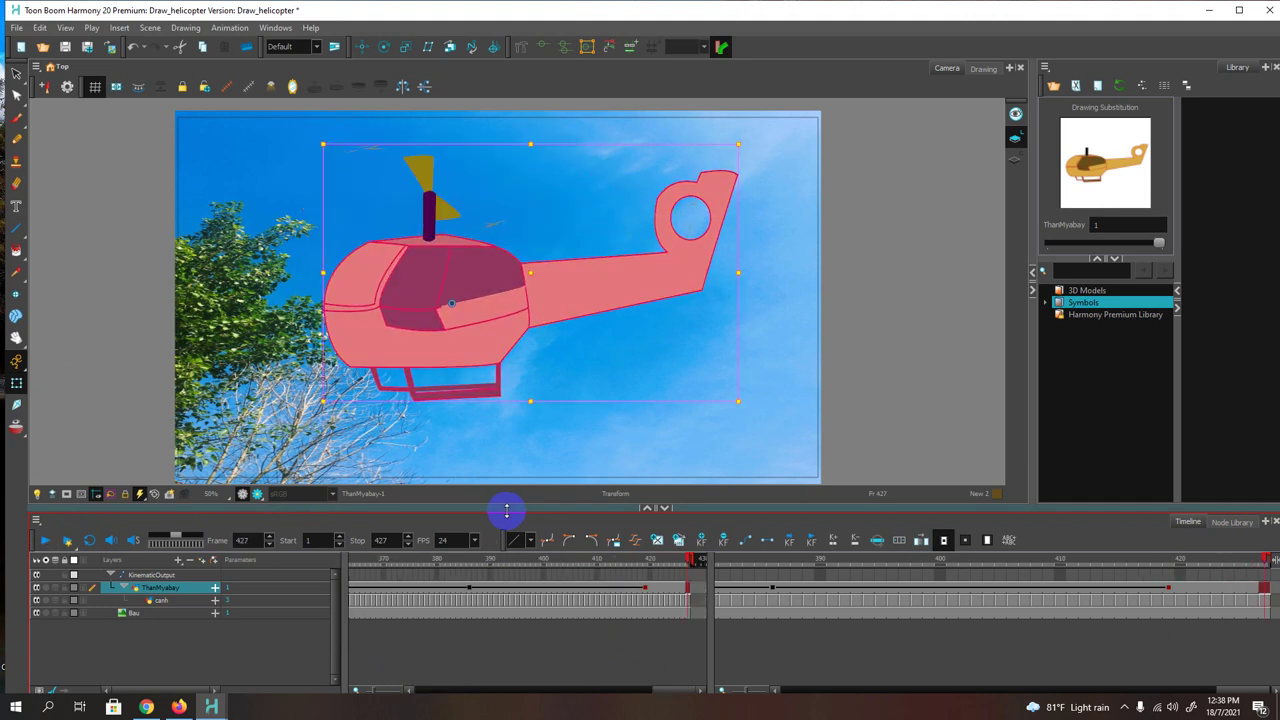
left_click(585, 408)
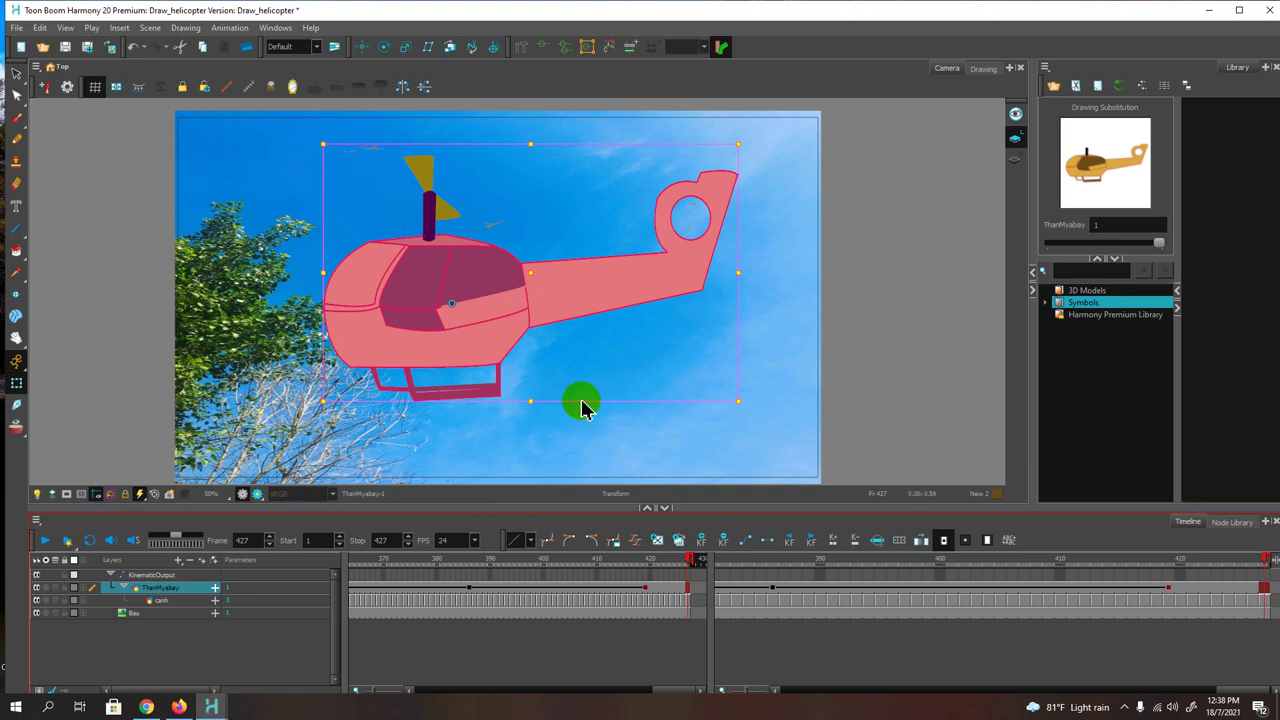
left_click(885, 367)
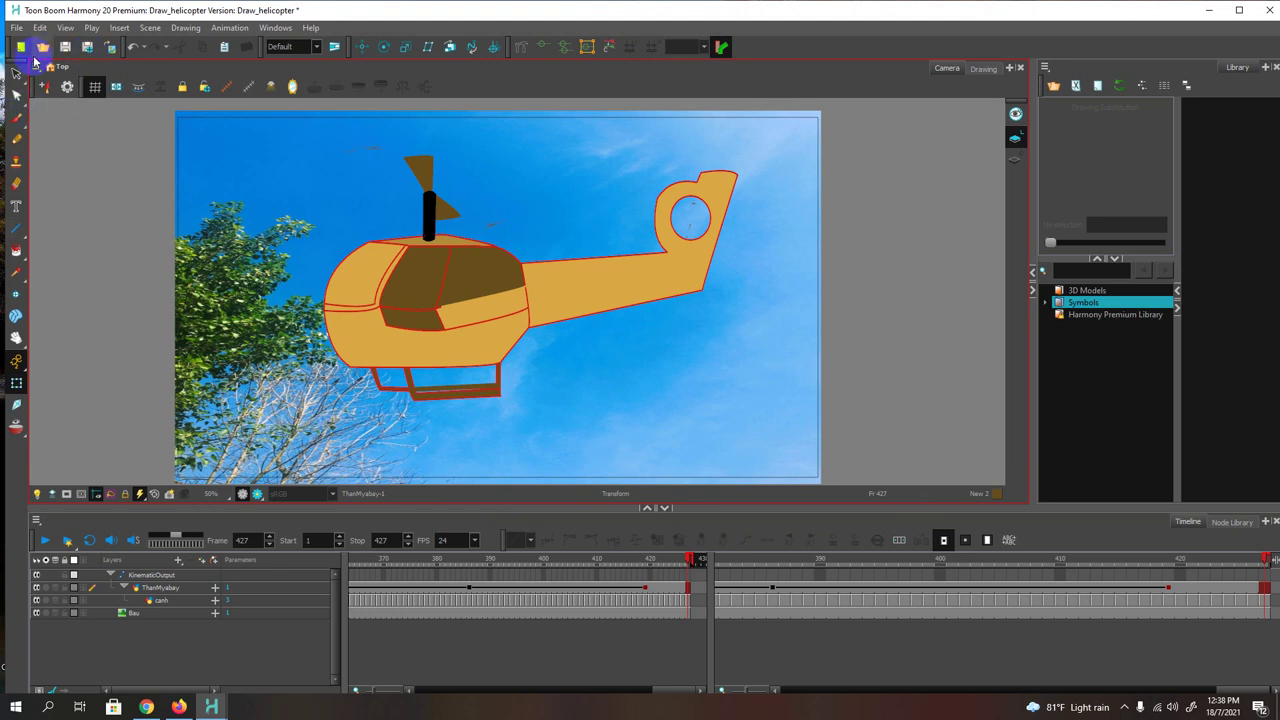
left_click(222, 171)
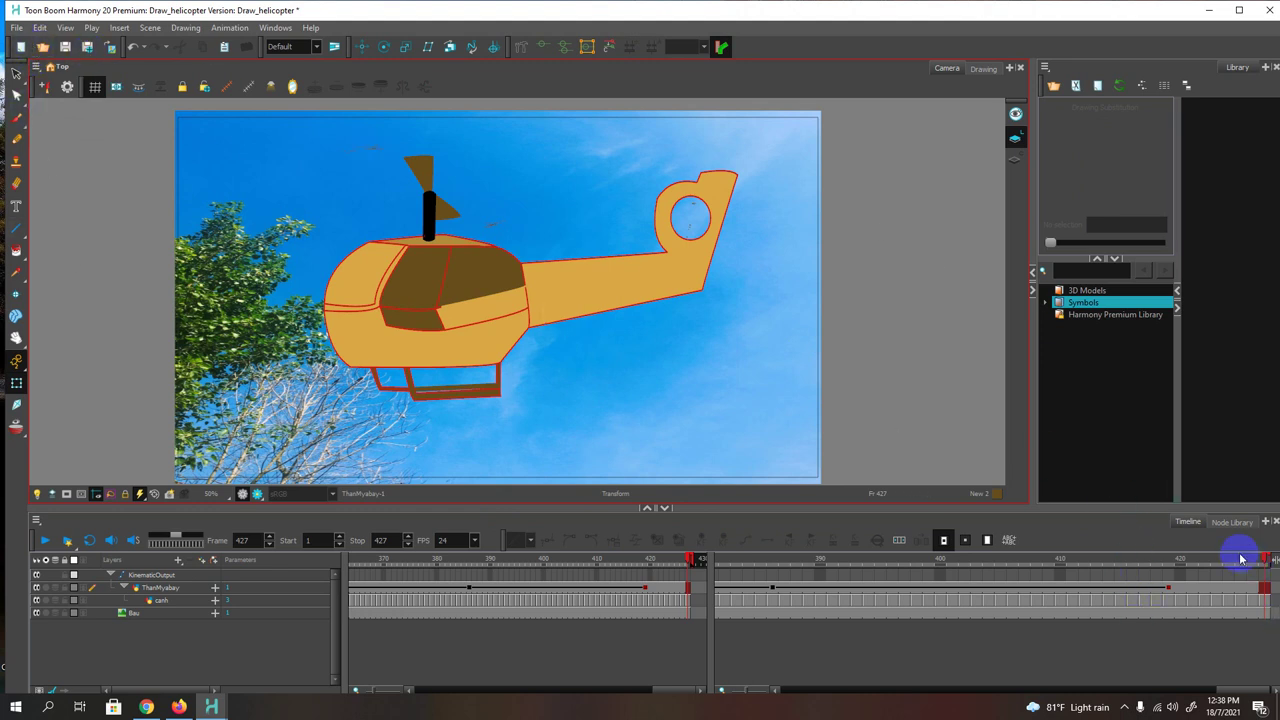
left_click(1125, 708)
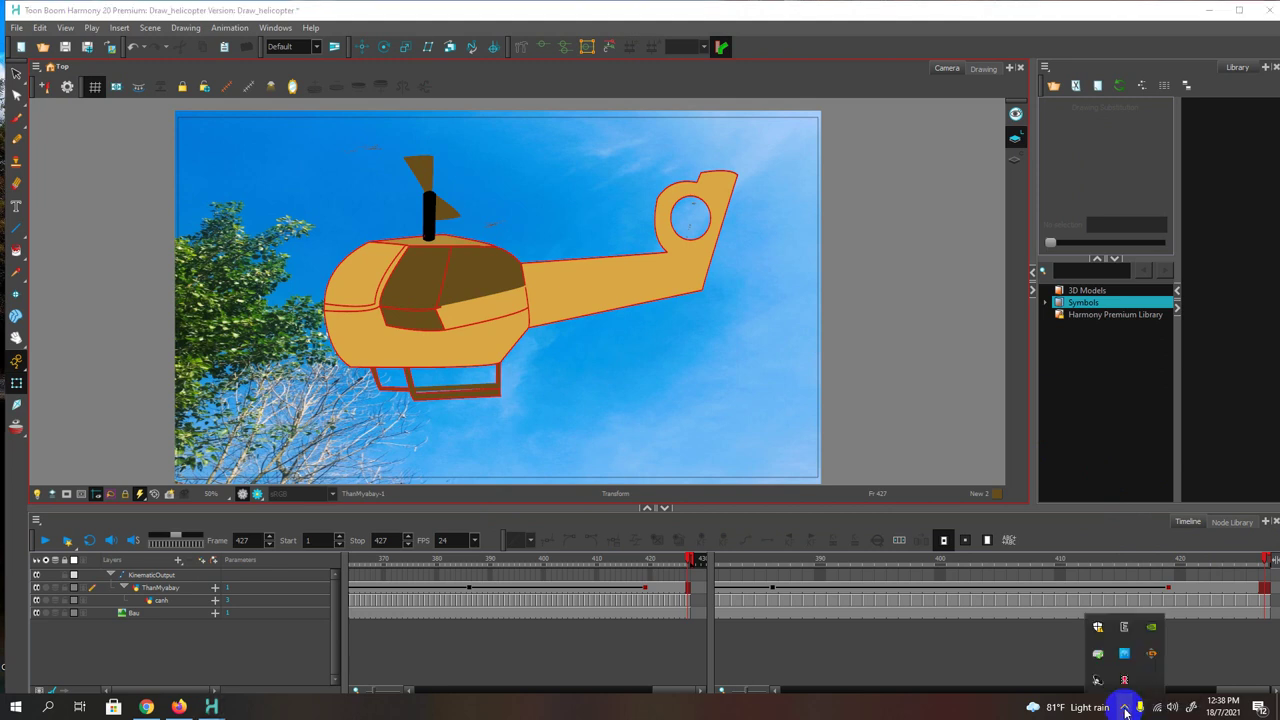